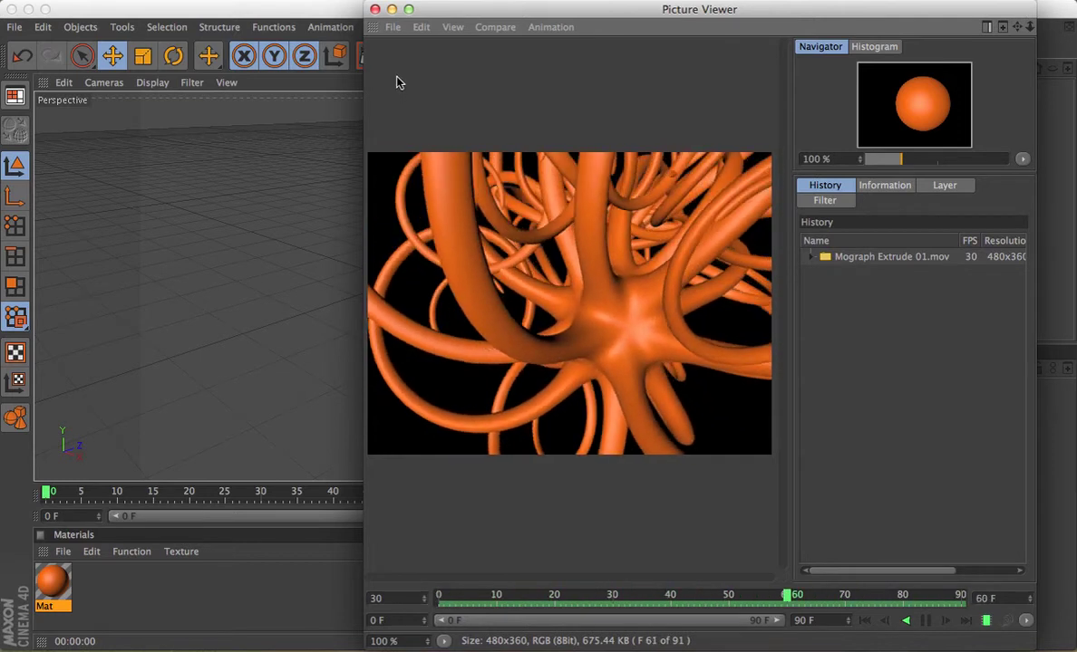
Close the Picture Viewer showing the Mograph Extrude 01.mov tentacle render
{"action": "left_click", "coordinate": [374, 10]}
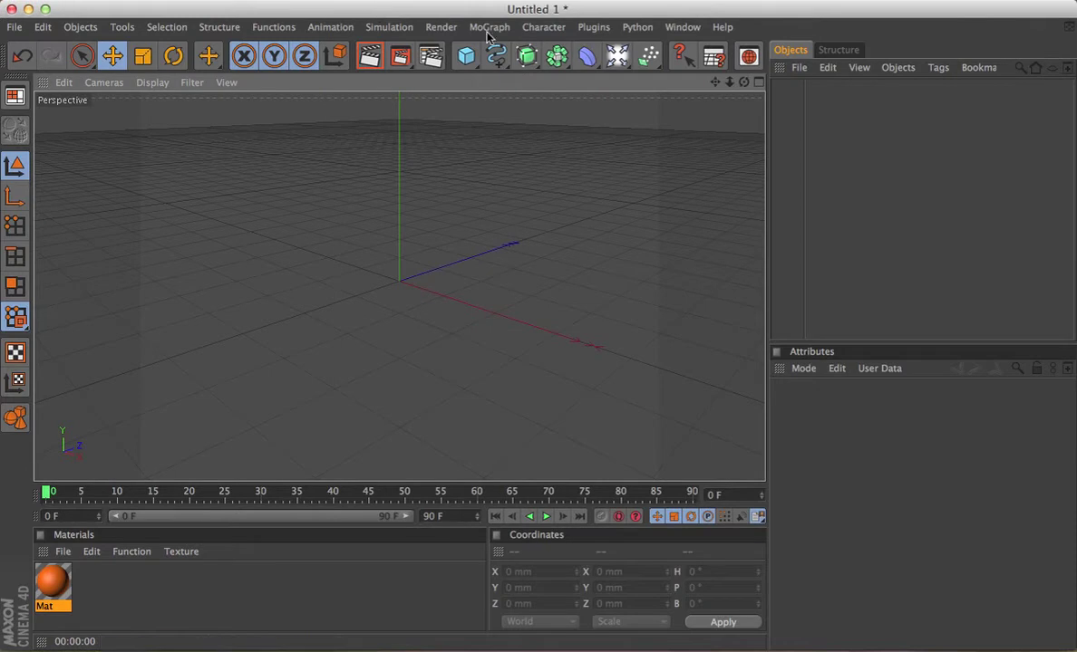
Add a Plane 200 mm wide and 20 mm high with 1×1 segments, and frame it
{"action": "left_click", "coordinate": [466, 56]}
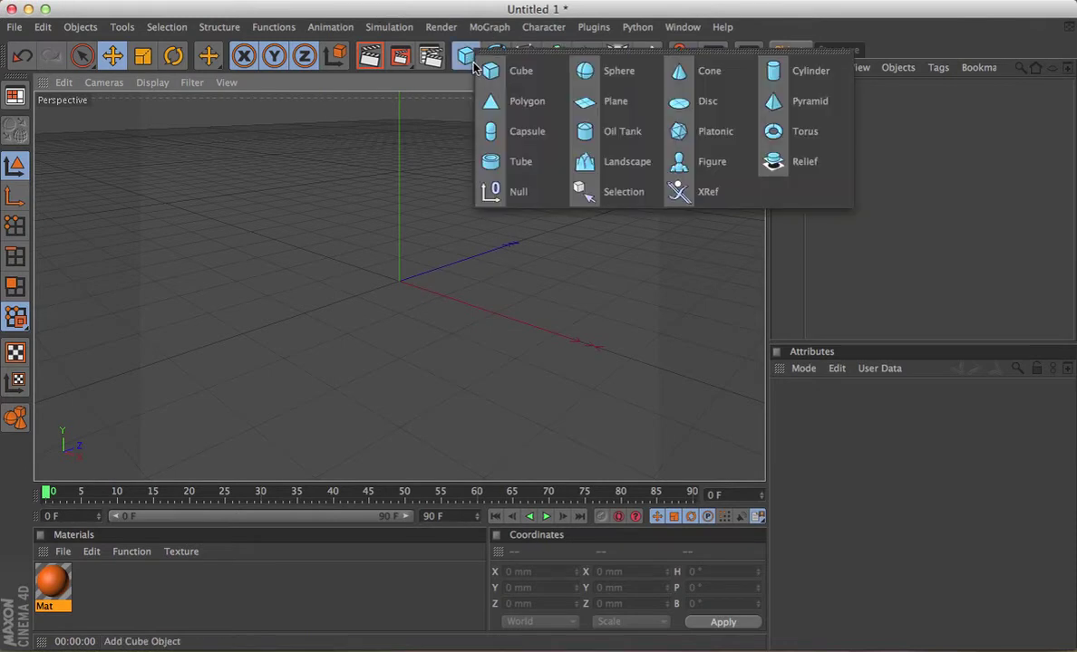
{"action": "left_click", "coordinate": [584, 101]}
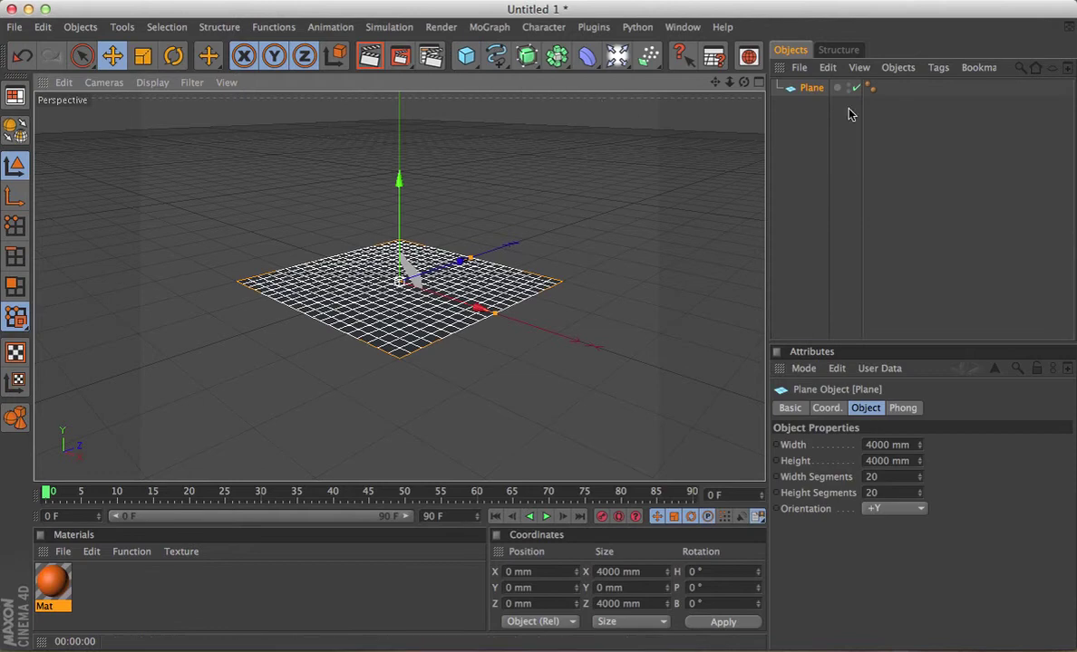
{"action": "left_click", "coordinate": [885, 444]}
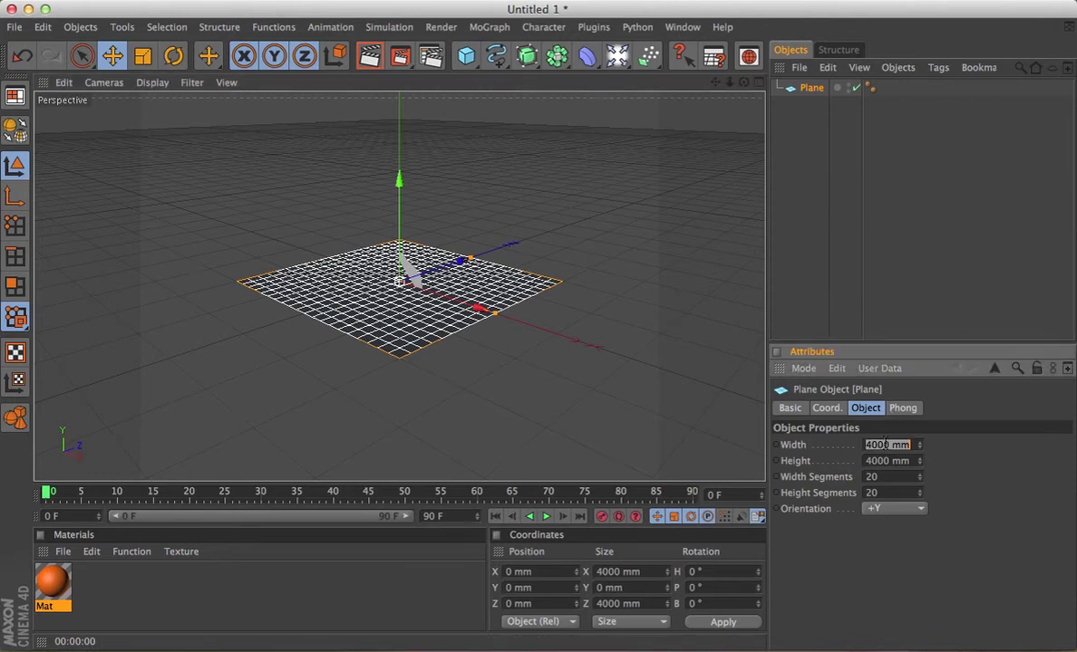
{"action": "type", "text": "200"}
{"action": "key", "text": "Tab"}
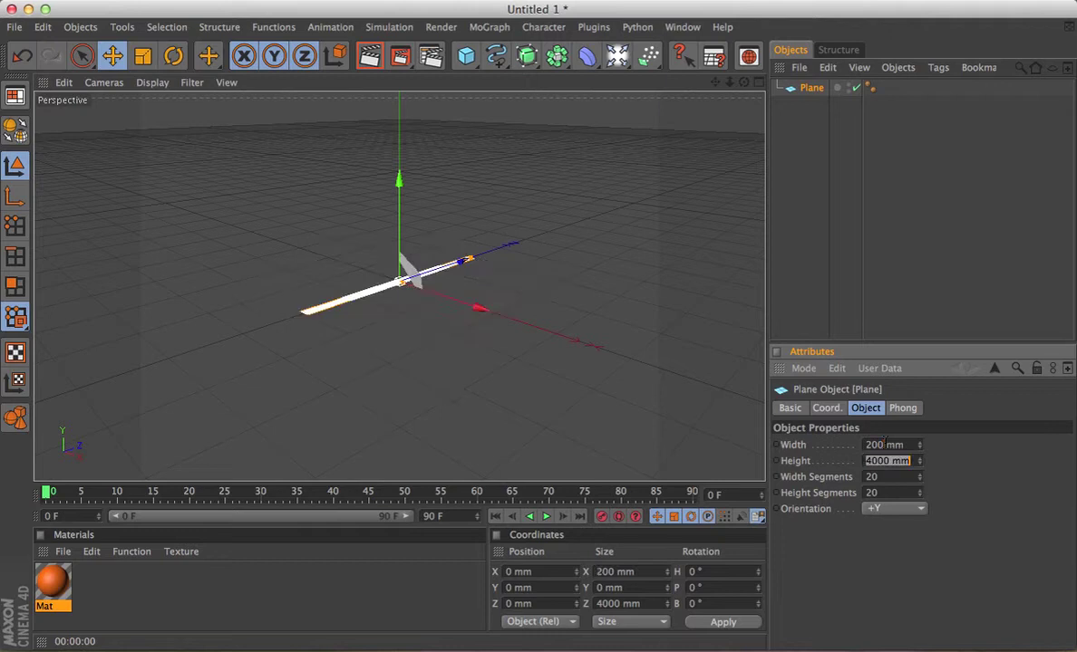
{"action": "type", "text": "20"}
{"action": "key", "text": "Tab"}
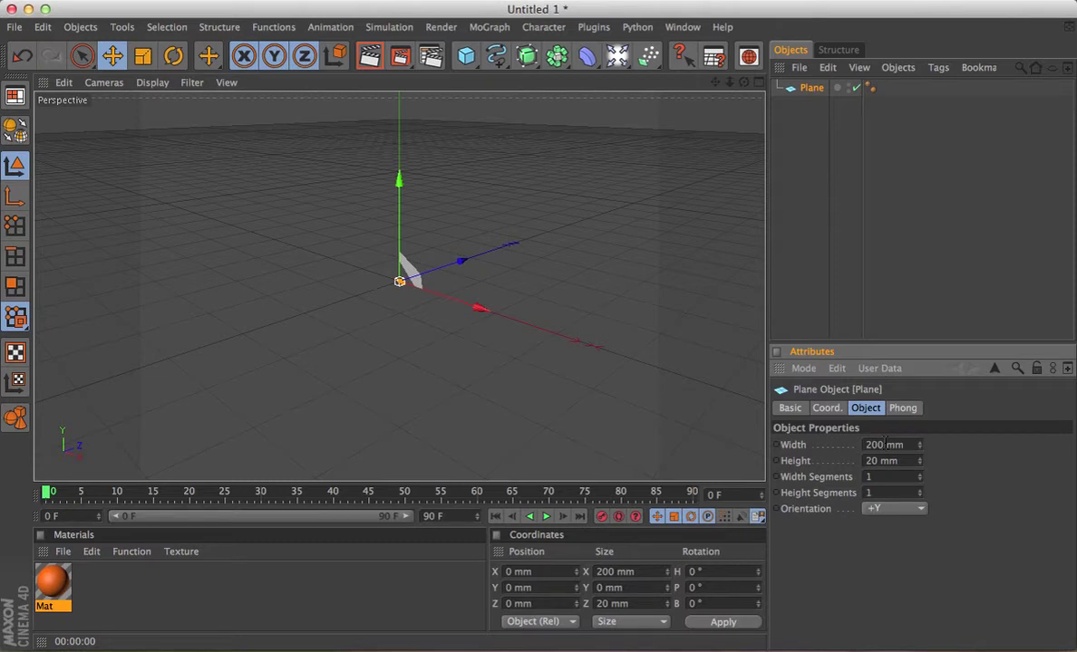
{"action": "key", "text": "h"}
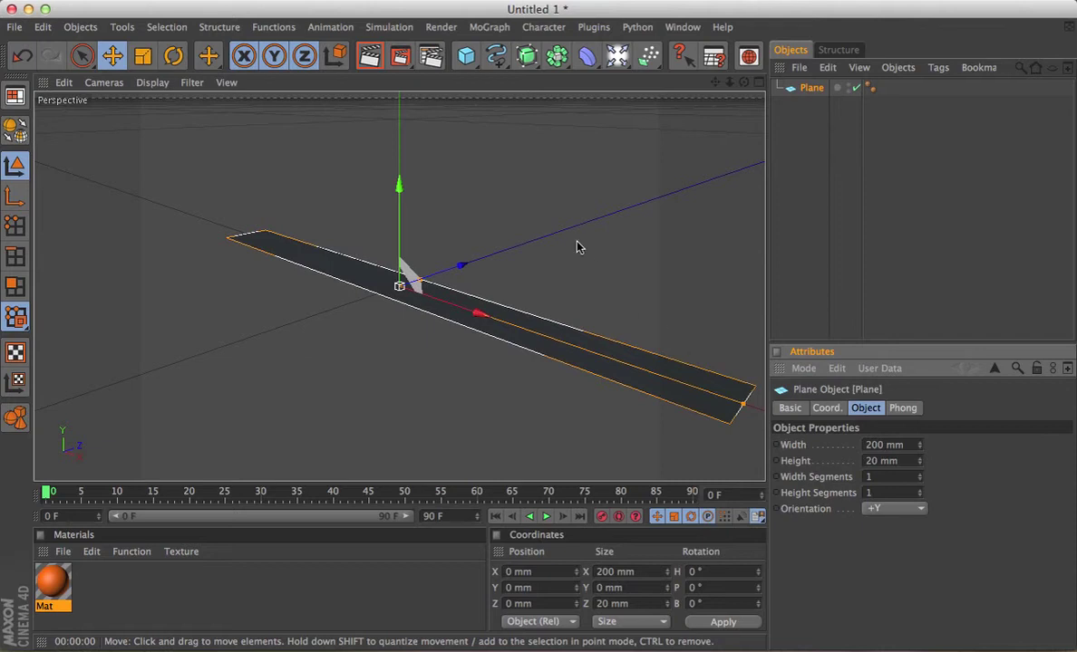
{"action": "scroll", "coordinate": [576, 246], "scroll_direction": "down", "scroll_amount": 5}
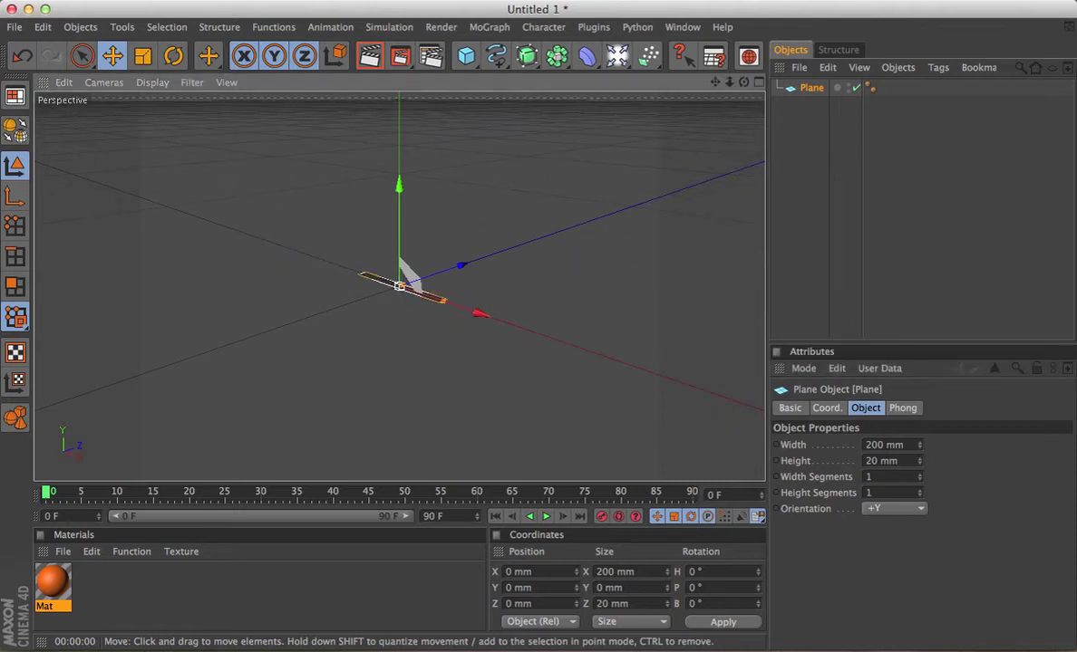
Nest a MoGraph Extrude under the Plane with 12 Extrusion Steps and frame the column
{"action": "left_click", "coordinate": [495, 29]}
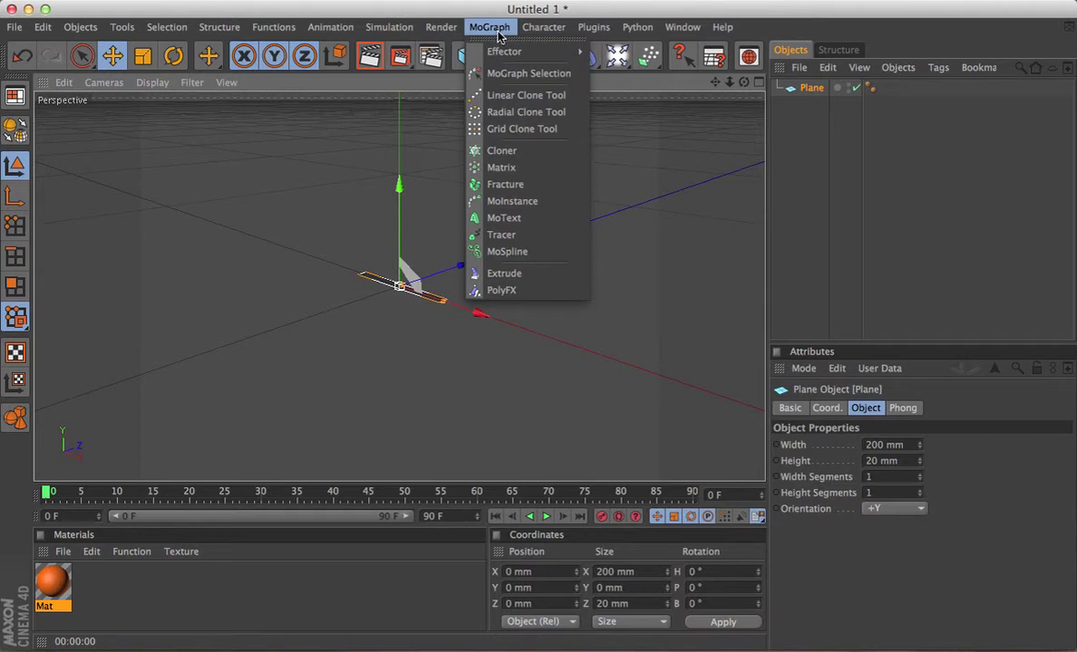
{"action": "left_click", "coordinate": [533, 276]}
{"action": "mouse_move", "coordinate": [811, 105]}
{"action": "left_mouse_down"}
{"action": "mouse_move", "coordinate": [796, 102]}
{"action": "mouse_move", "coordinate": [812, 90]}
{"action": "mouse_move", "coordinate": [813, 109]}
{"action": "left_mouse_up"}
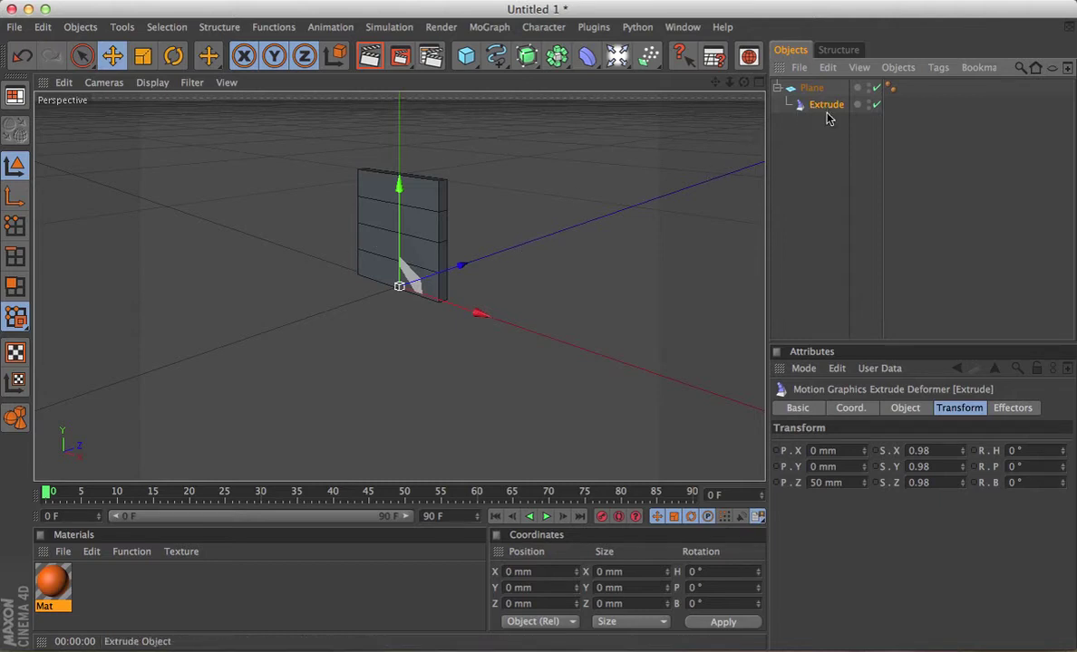
{"action": "left_click", "coordinate": [906, 410]}
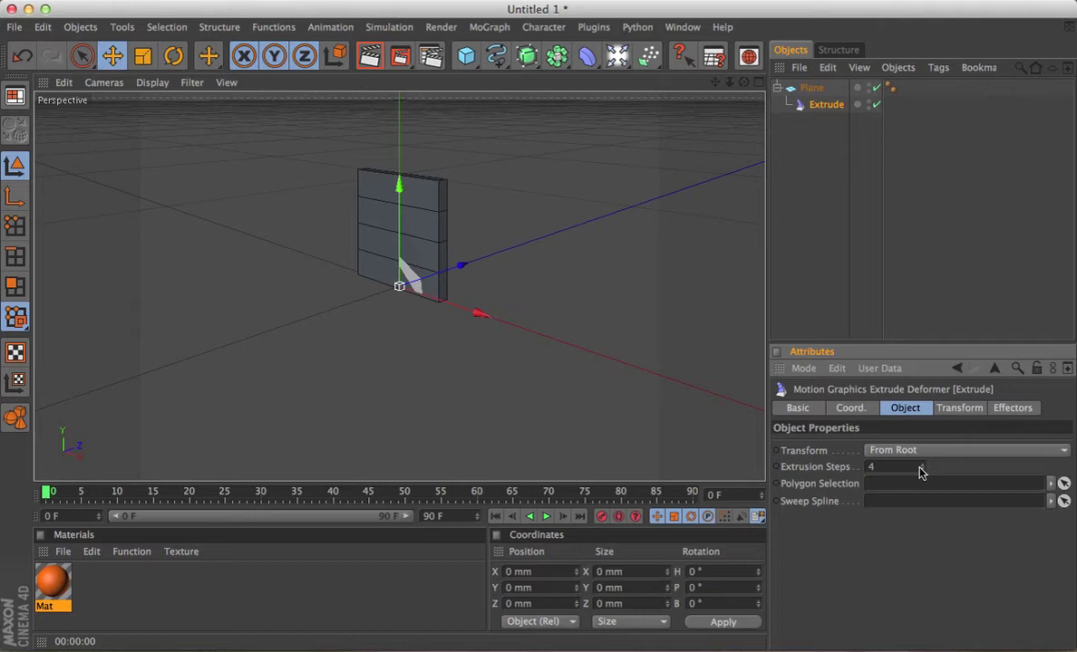
{"action": "mouse_move", "coordinate": [921, 469]}
{"action": "left_mouse_down"}
{"action": "mouse_move", "coordinate": [921, 457]}
{"action": "mouse_move", "coordinate": [920, 480]}
{"action": "mouse_move", "coordinate": [921, 458]}
{"action": "left_mouse_up"}
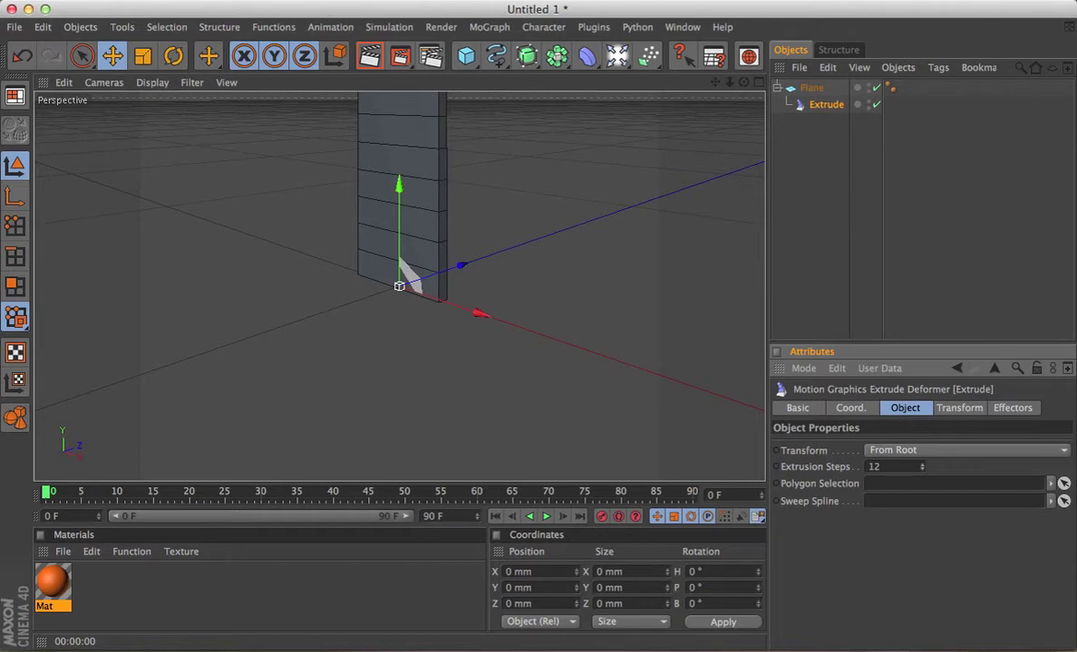
{"action": "key", "text": "h"}
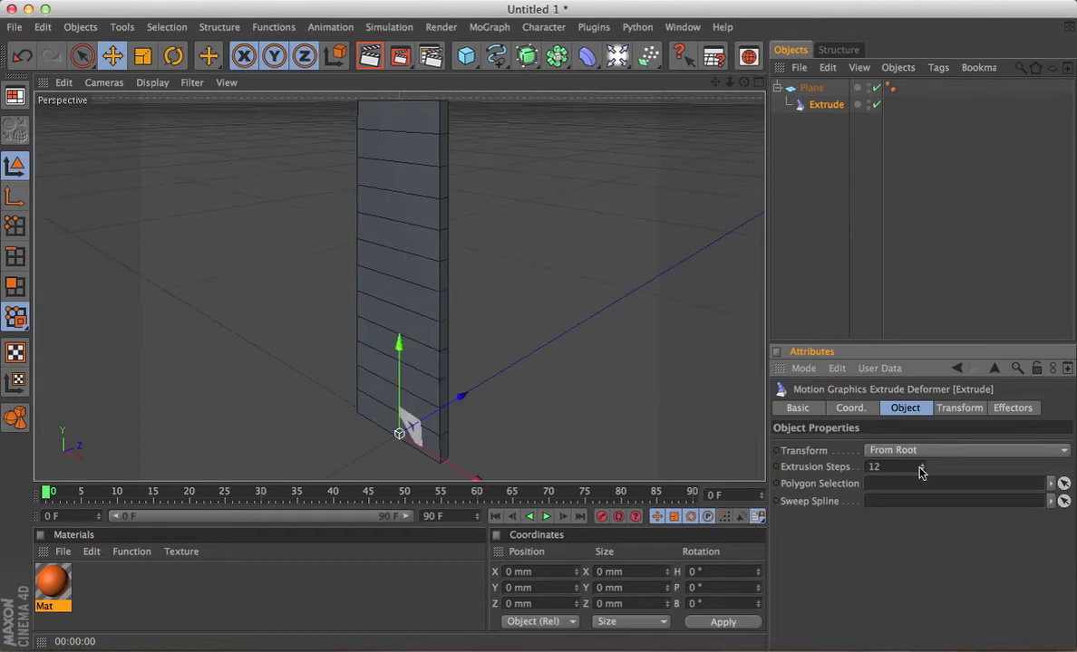
Taper the Extrude's per-step scale to 0.94 in X and 1.05 in Z
{"action": "left_click", "coordinate": [946, 410]}
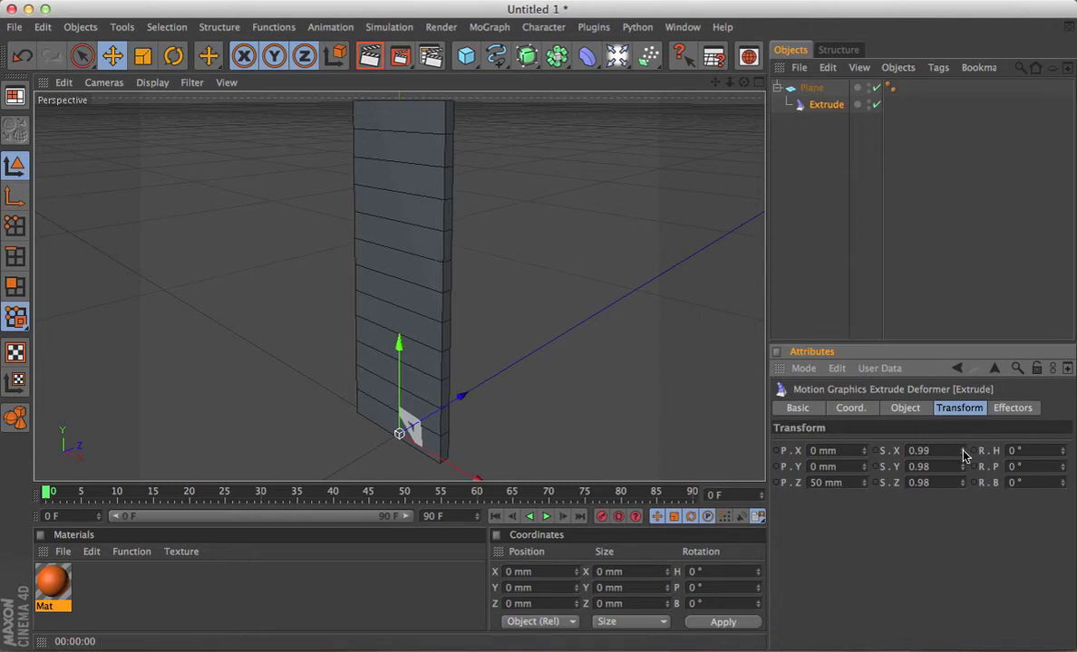
{"action": "left_click_drag", "start_coordinate": [962, 452], "coordinate": [962, 486]}
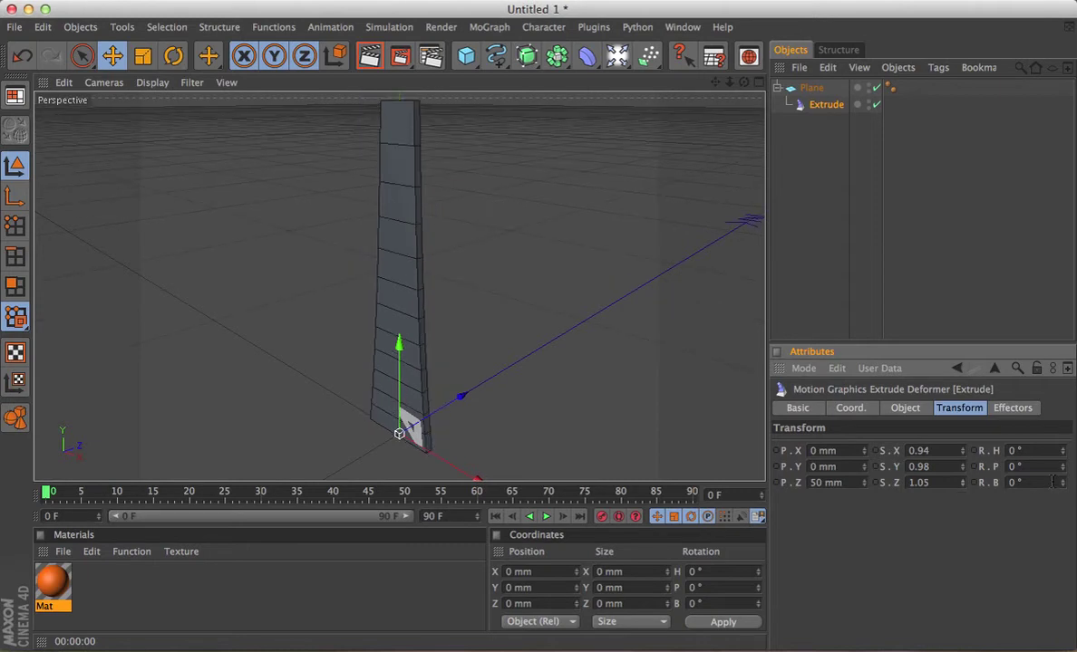
{"action": "left_click_drag", "start_coordinate": [1064, 472], "coordinate": [1064, 470]}
{"action": "left_click", "coordinate": [827, 107]}
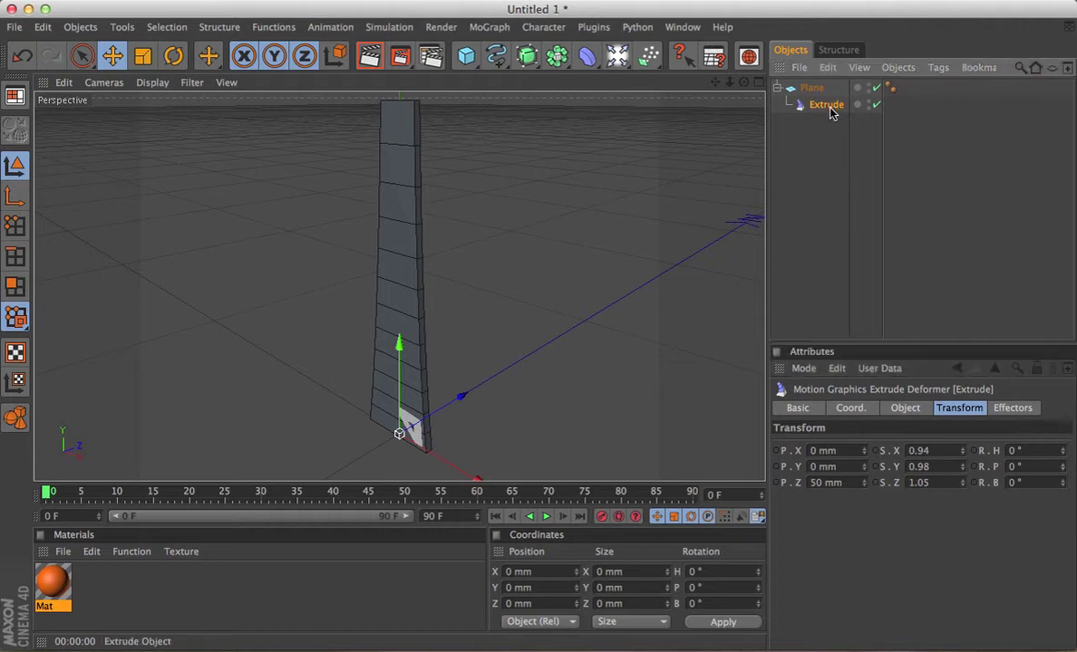
Add a Step effector and set its uniform Scale parameter to 0.59
{"action": "left_click", "coordinate": [490, 27]}
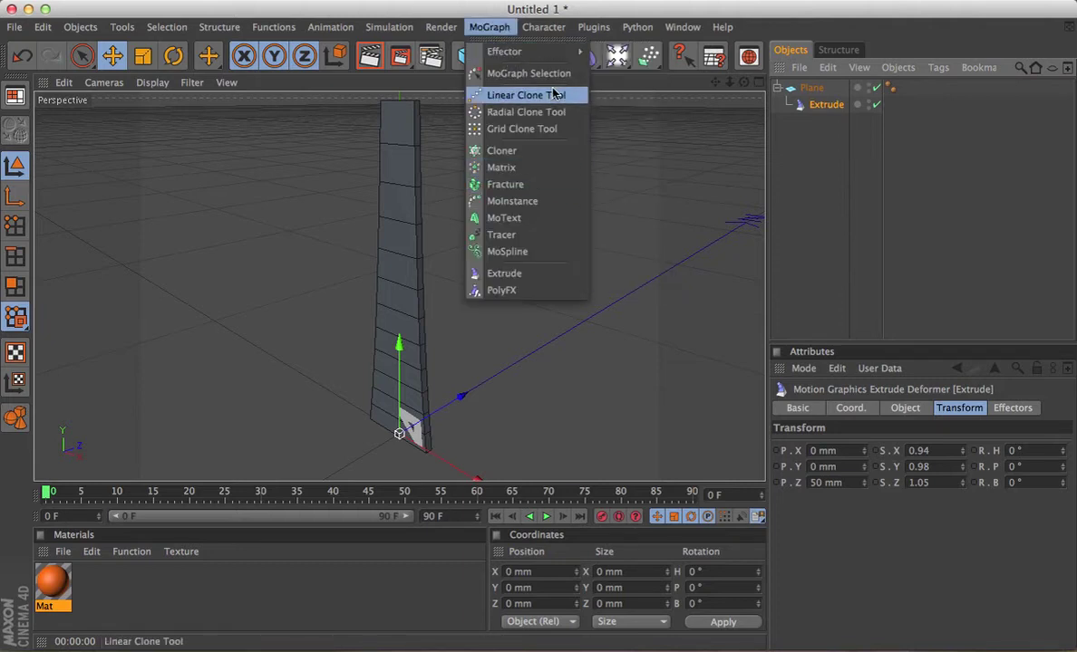
{"action": "mouse_move", "coordinate": [558, 52]}
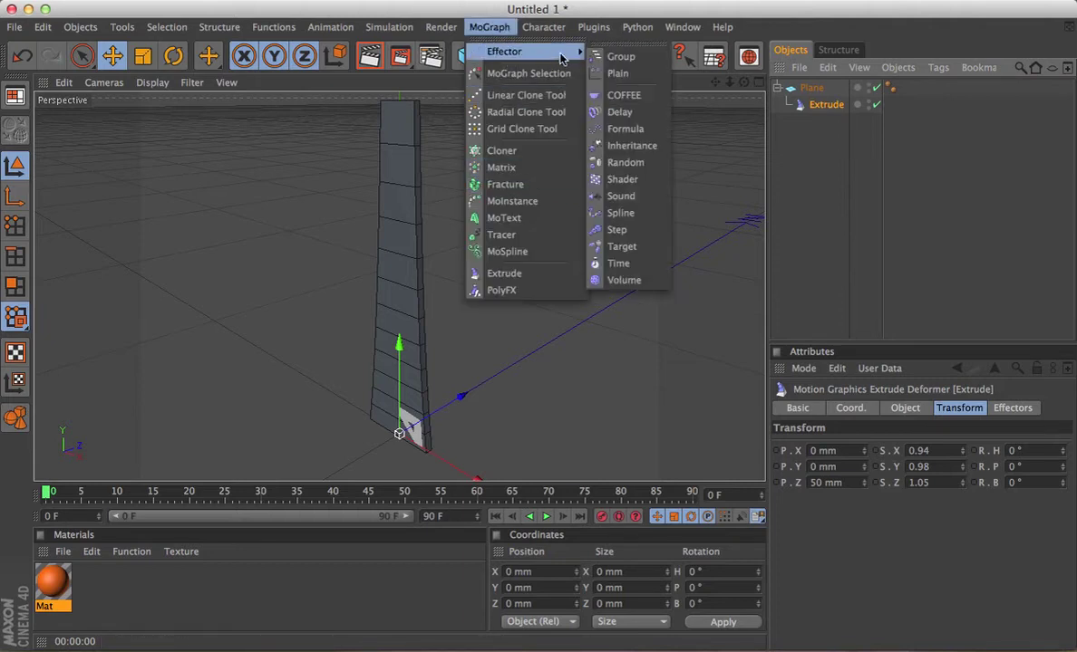
{"action": "left_click", "coordinate": [624, 232]}
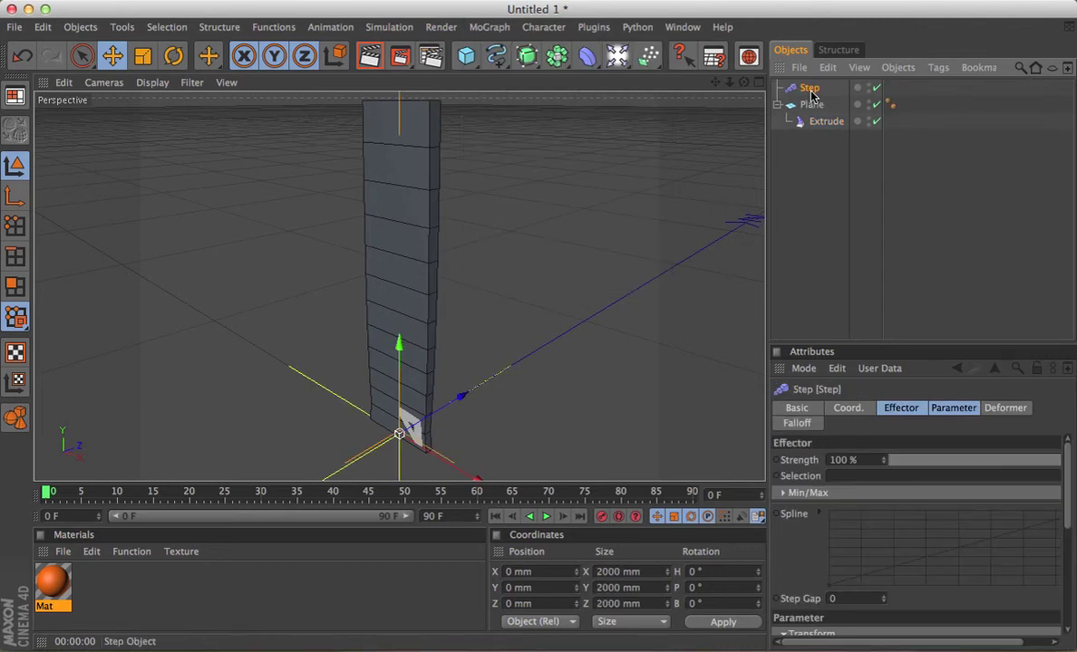
{"action": "left_click", "coordinate": [948, 409]}
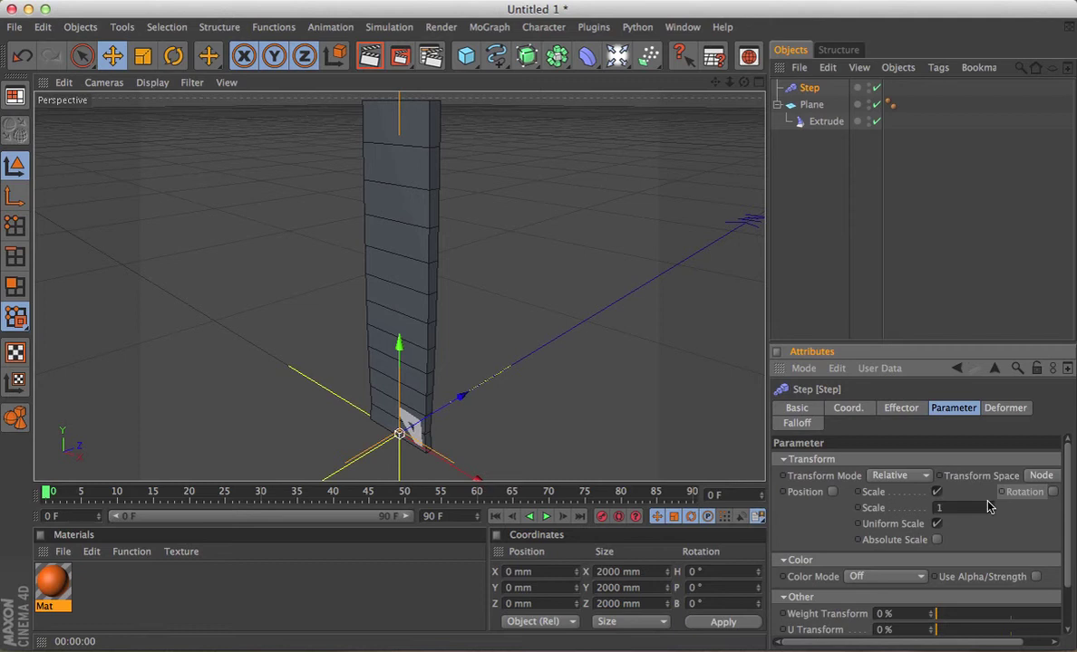
{"action": "mouse_move", "coordinate": [991, 510]}
{"action": "left_mouse_down"}
{"action": "mouse_move", "coordinate": [1055, 510]}
{"action": "mouse_move", "coordinate": [960, 510]}
{"action": "mouse_move", "coordinate": [979, 510]}
{"action": "left_mouse_up"}
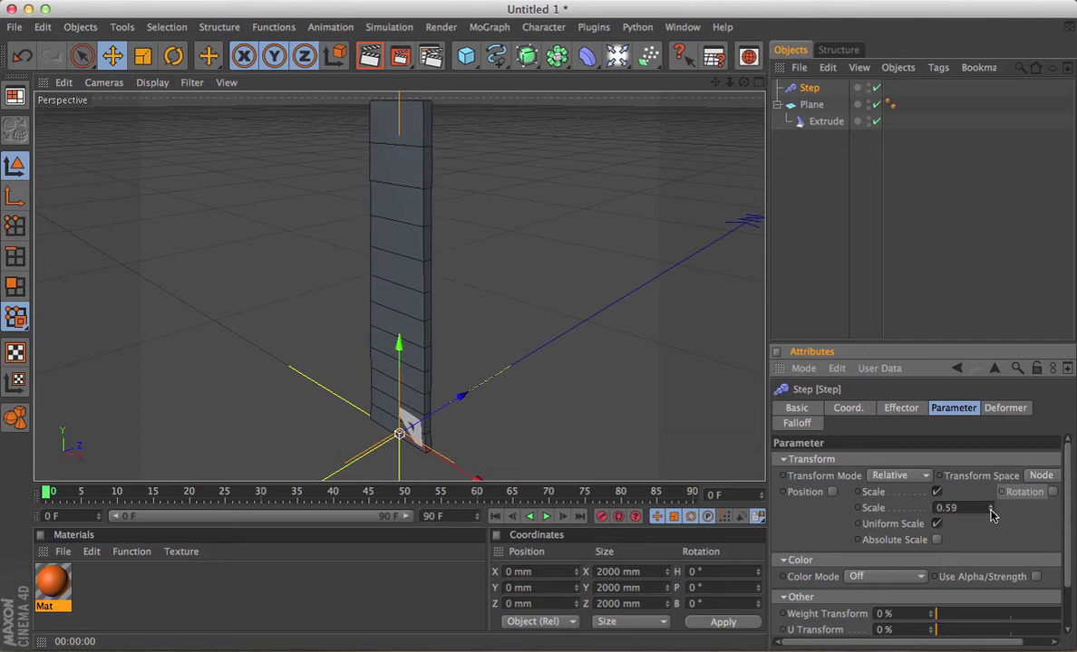
Shape the Step effector's spline into two rounded peaks with a valley between
{"action": "left_click", "coordinate": [900, 409]}
{"action": "left_click_drag", "start_coordinate": [895, 339], "coordinate": [893, 200]}
{"action": "left_click_drag", "start_coordinate": [891, 410], "coordinate": [925, 447]}
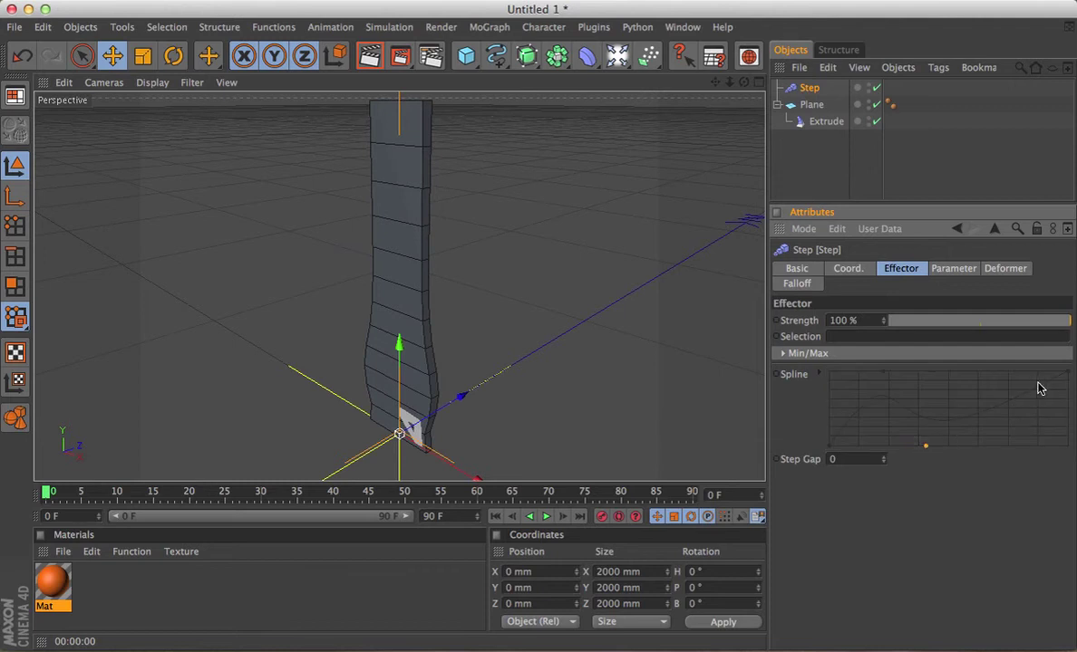
{"action": "left_click_drag", "start_coordinate": [1009, 390], "coordinate": [1067, 446]}
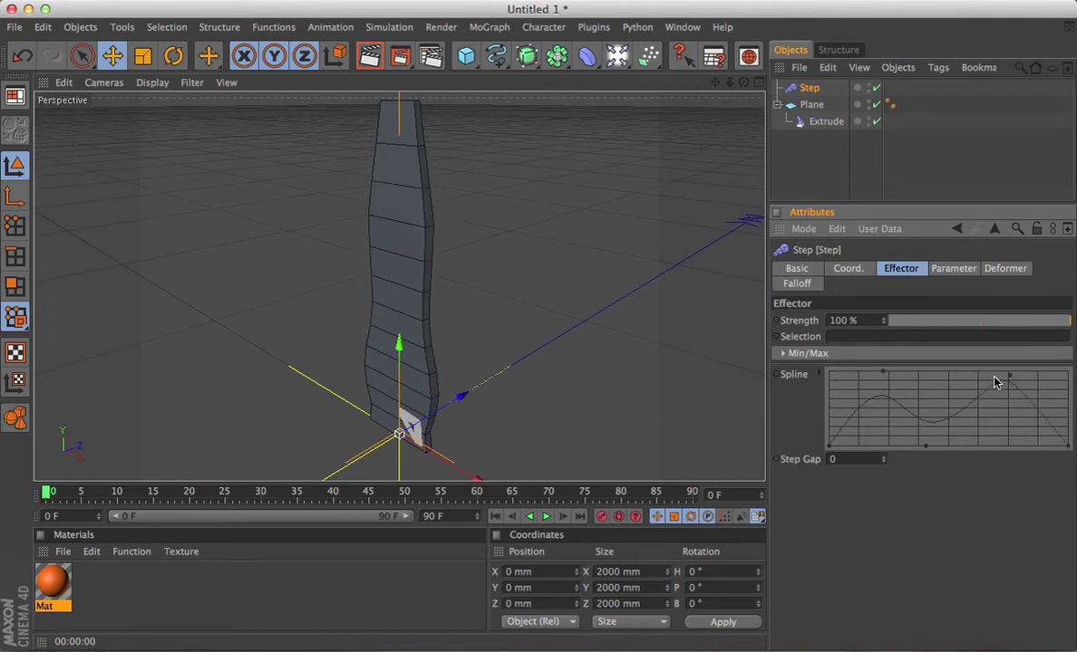
{"action": "left_click", "coordinate": [908, 386]}
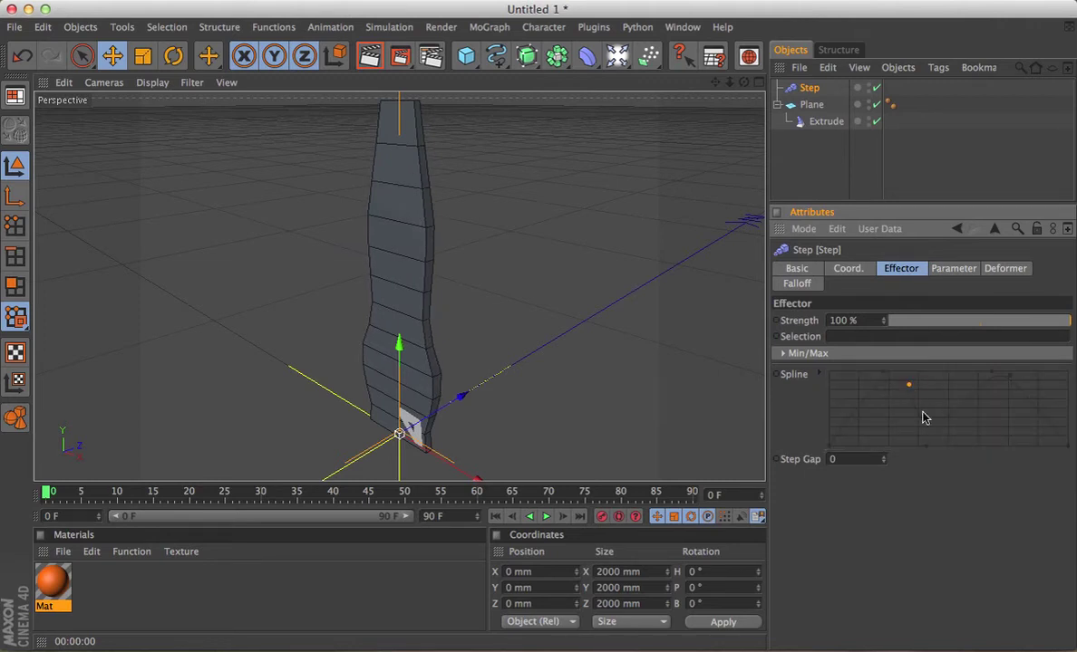
{"action": "left_click_drag", "start_coordinate": [925, 446], "coordinate": [954, 446]}
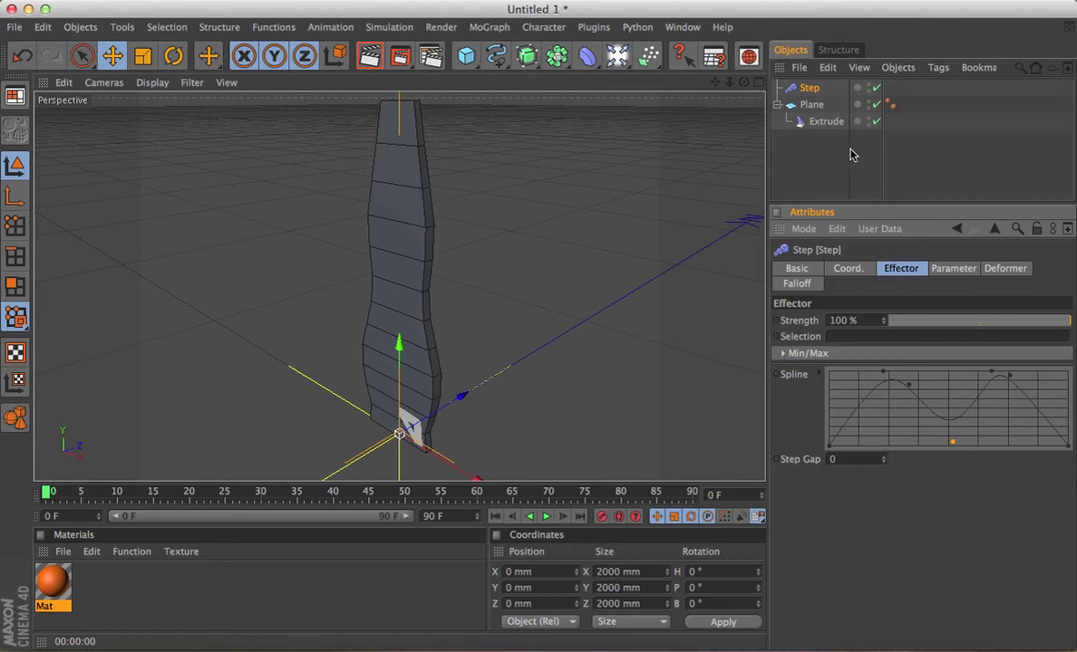
Switch the Step effector to non-uniform scale with S.X raised to 2.74
{"action": "left_click", "coordinate": [953, 268]}
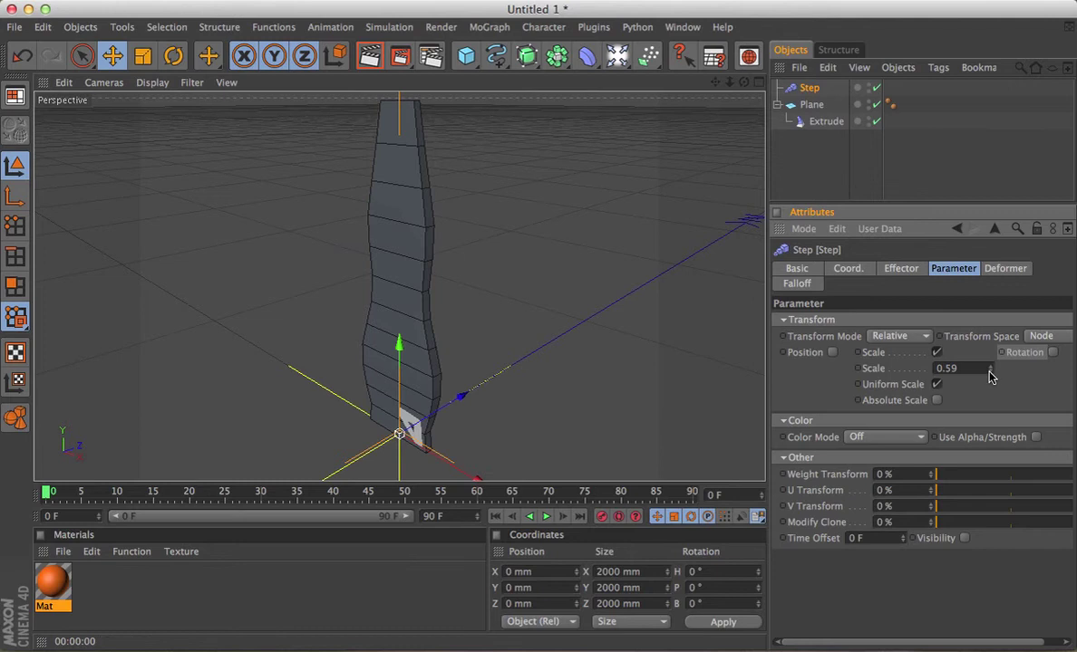
{"action": "mouse_move", "coordinate": [989, 368]}
{"action": "left_mouse_down"}
{"action": "mouse_move", "coordinate": [989, 304]}
{"action": "mouse_move", "coordinate": [990, 350]}
{"action": "left_mouse_up"}
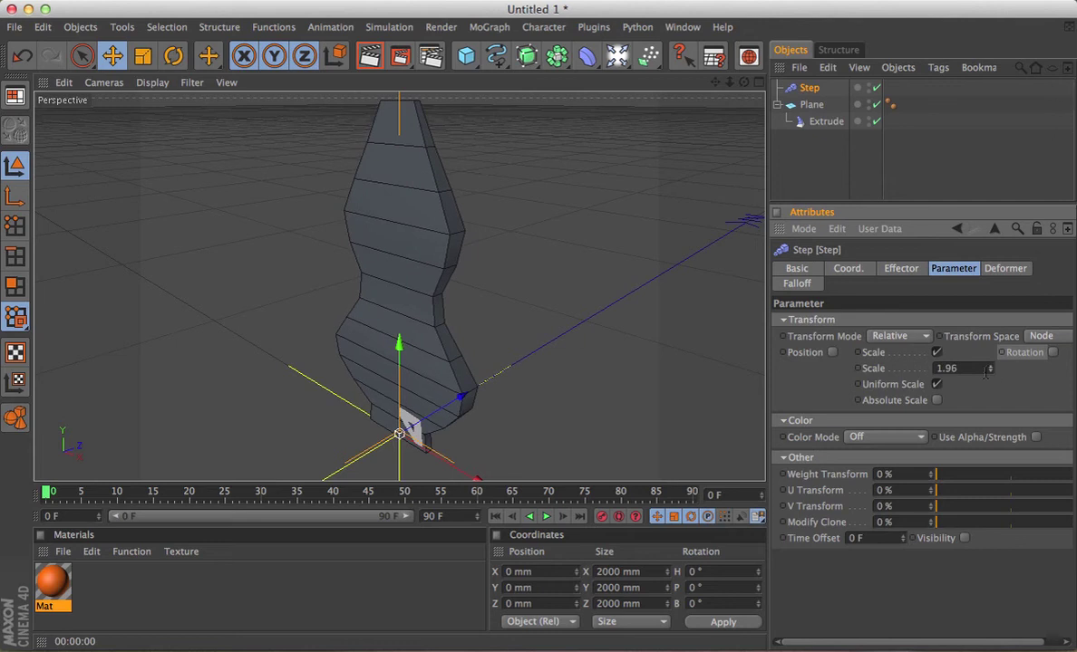
{"action": "left_click", "coordinate": [936, 385]}
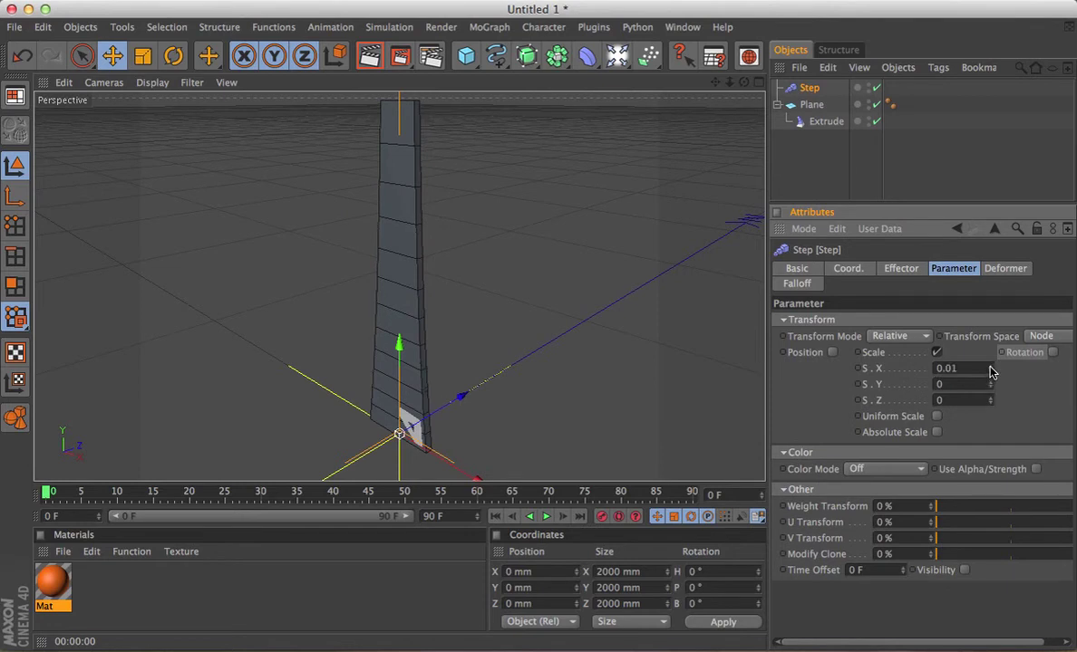
{"action": "left_click_drag", "start_coordinate": [990, 370], "coordinate": [989, 343]}
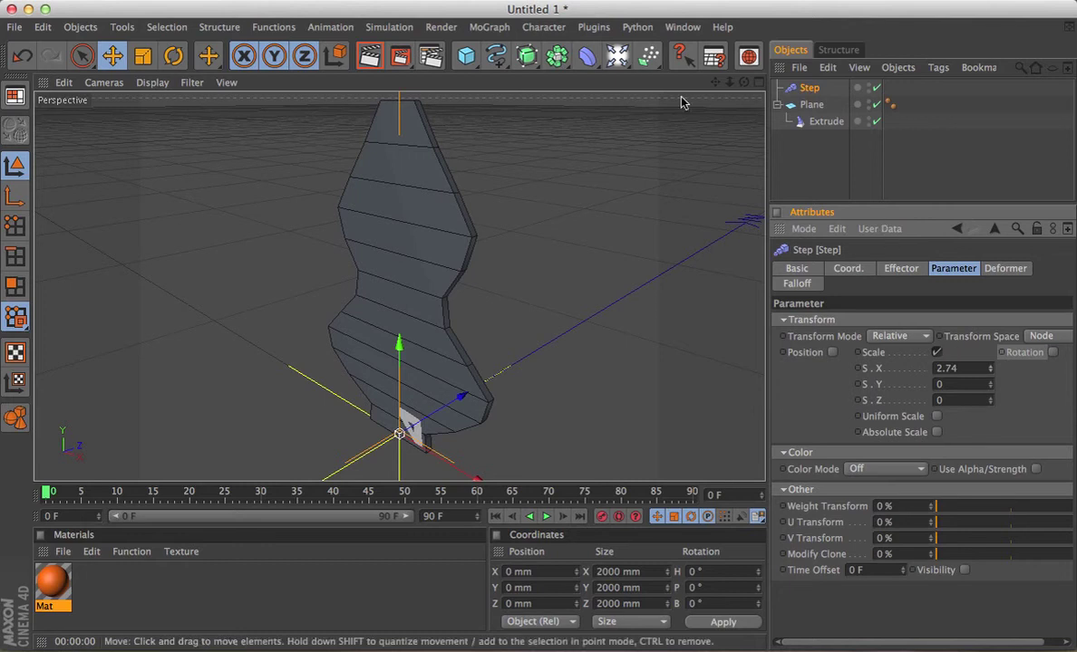
Wrap the Plane in a HyperNURBS and apply the orange material to it
{"action": "left_click", "coordinate": [528, 56]}
{"action": "left_click", "coordinate": [576, 70]}
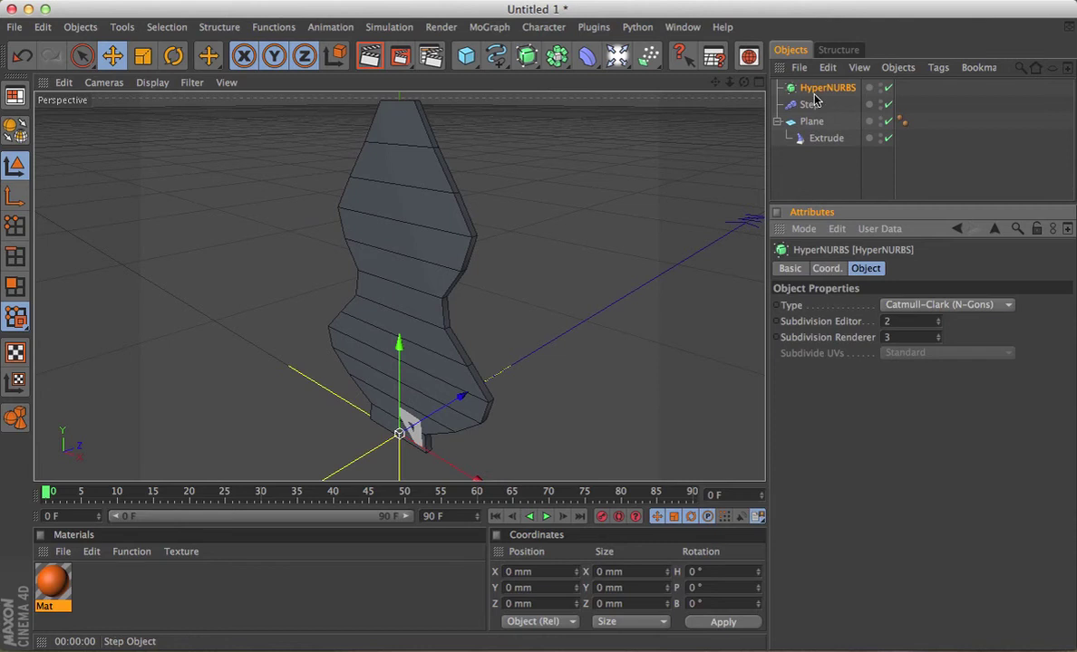
{"action": "mouse_move", "coordinate": [814, 91]}
{"action": "left_mouse_down"}
{"action": "mouse_move", "coordinate": [823, 137]}
{"action": "mouse_move", "coordinate": [814, 106]}
{"action": "left_mouse_up"}
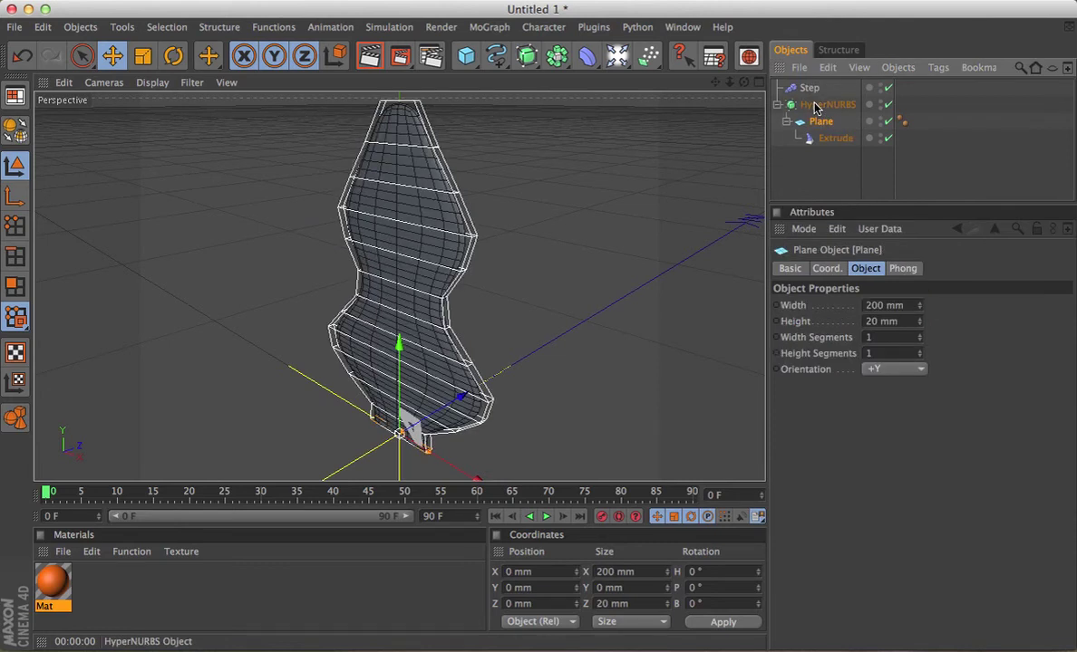
{"action": "left_click_drag", "start_coordinate": [53, 580], "coordinate": [793, 138]}
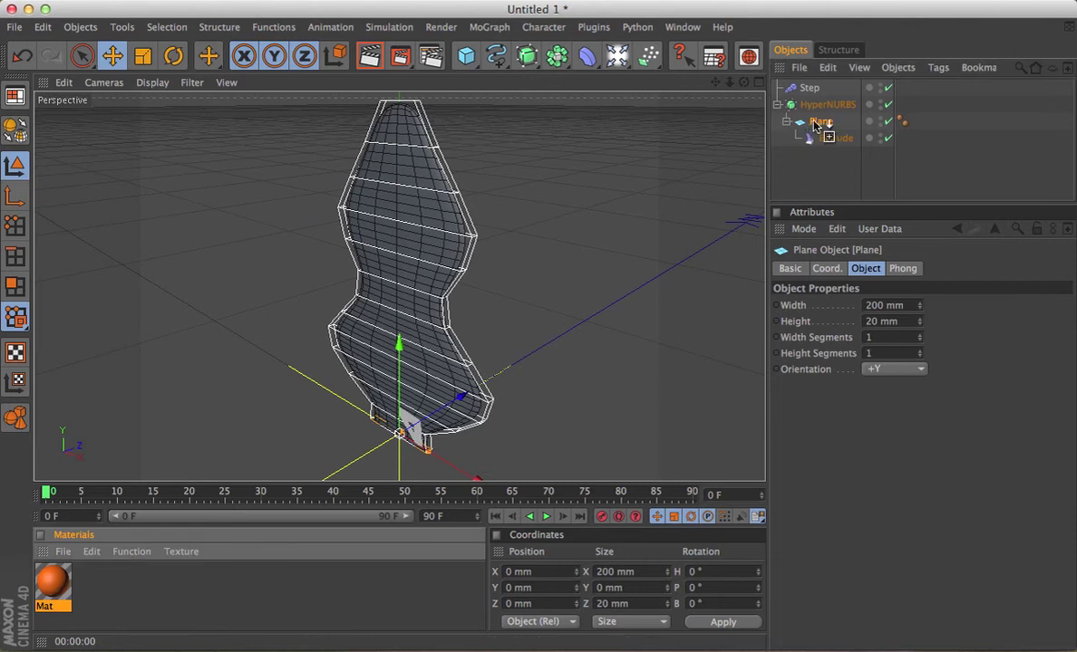
{"action": "left_click_drag", "start_coordinate": [813, 125], "coordinate": [819, 122]}
Render a preview, then tilt the Extrude's per-step pitch to 18°
{"action": "left_click", "coordinate": [809, 176]}
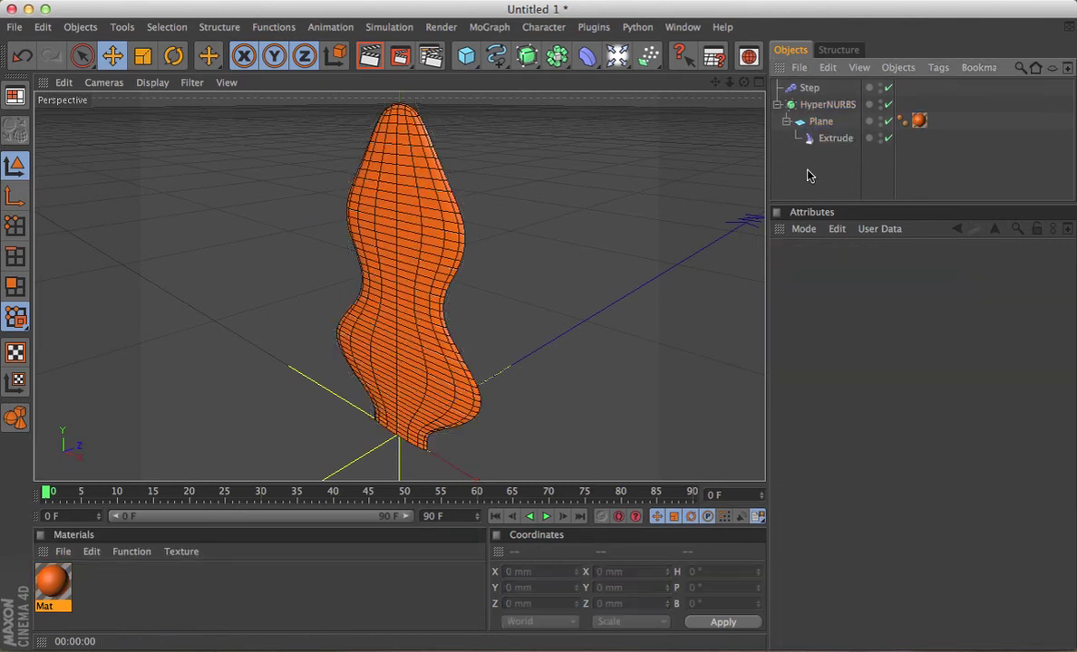
{"action": "key", "text": "ctrl+r"}
{"action": "left_click", "coordinate": [834, 137]}
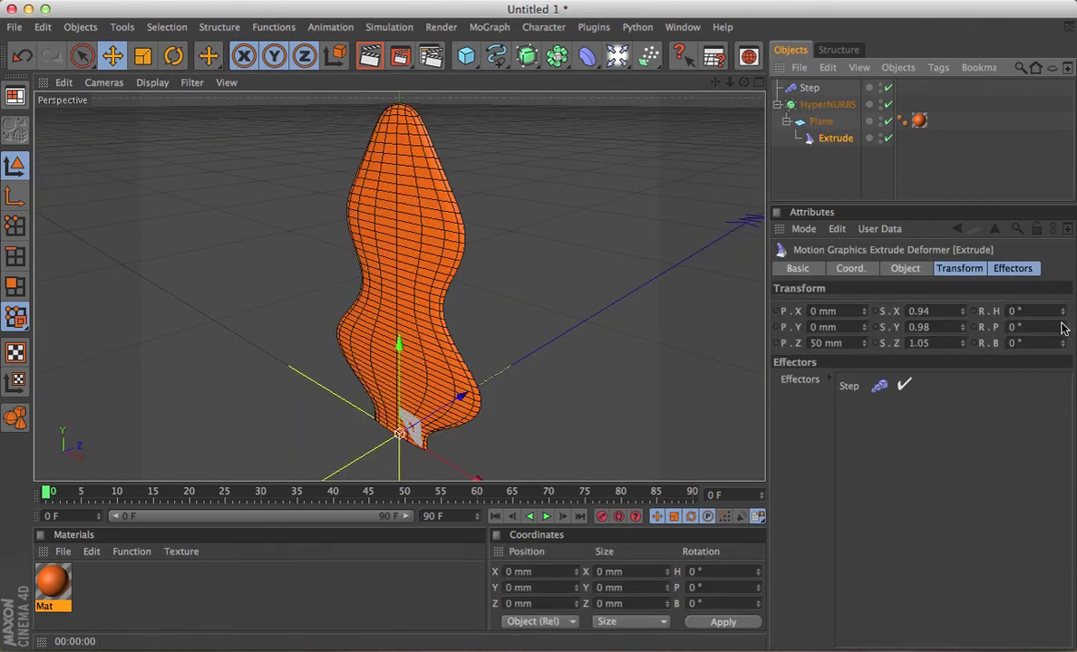
{"action": "left_click_drag", "start_coordinate": [1062, 328], "coordinate": [1062, 329]}
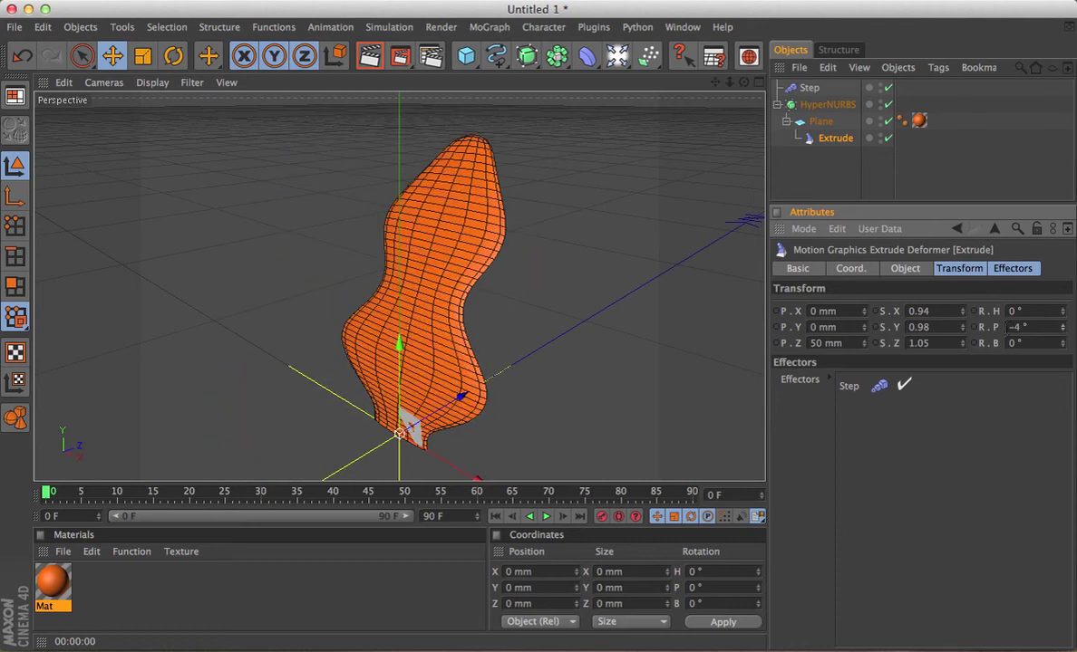
Stretch the Extrude's per-step Y scale to 1.04 and review the Step effector's settings
{"action": "left_click_drag", "start_coordinate": [962, 327], "coordinate": [961, 332]}
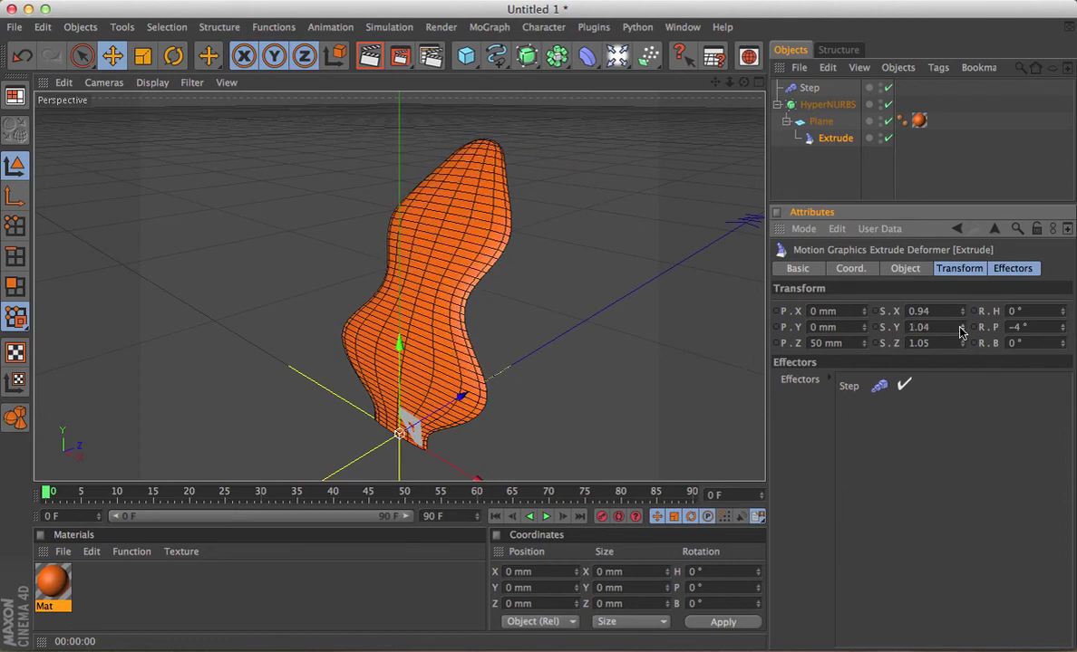
{"action": "left_click", "coordinate": [807, 89]}
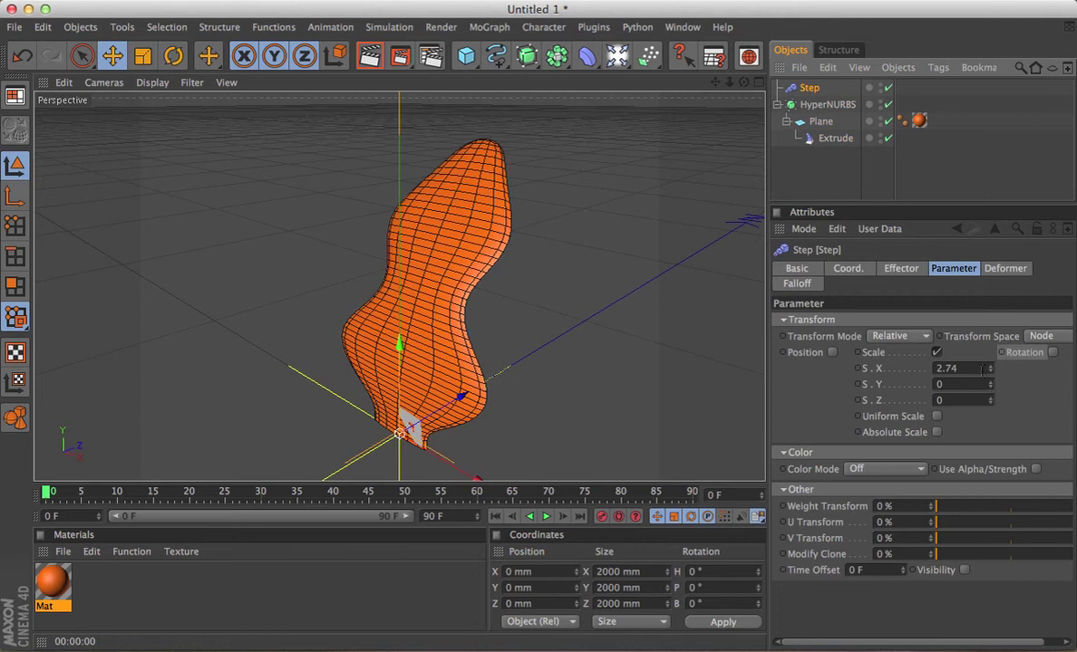
{"action": "left_click", "coordinate": [952, 266]}
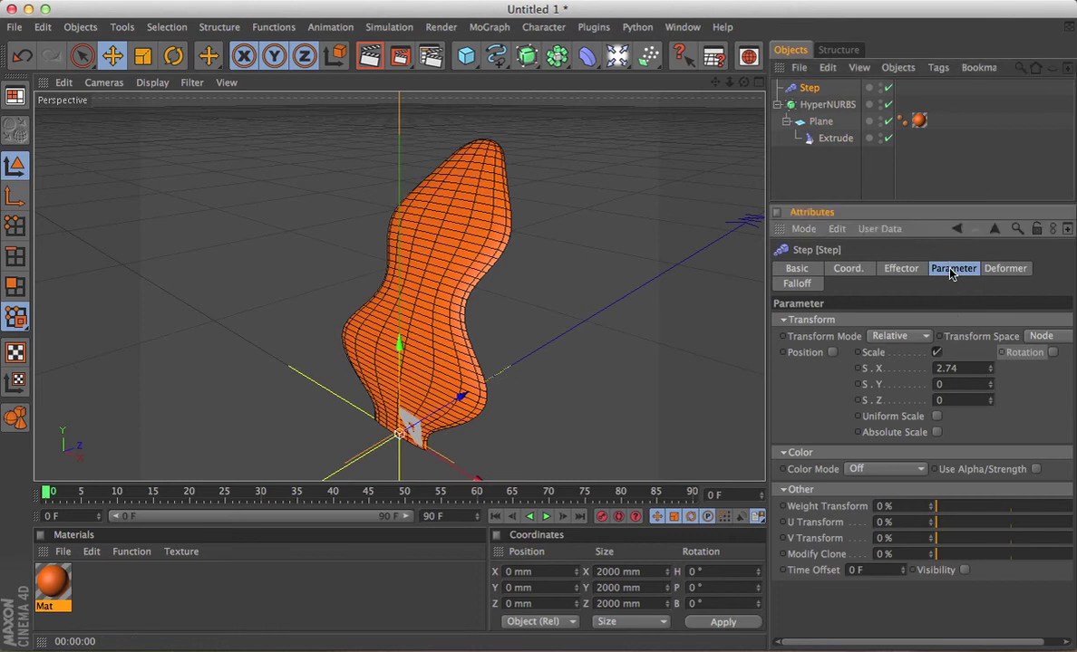
{"action": "left_click", "coordinate": [902, 269]}
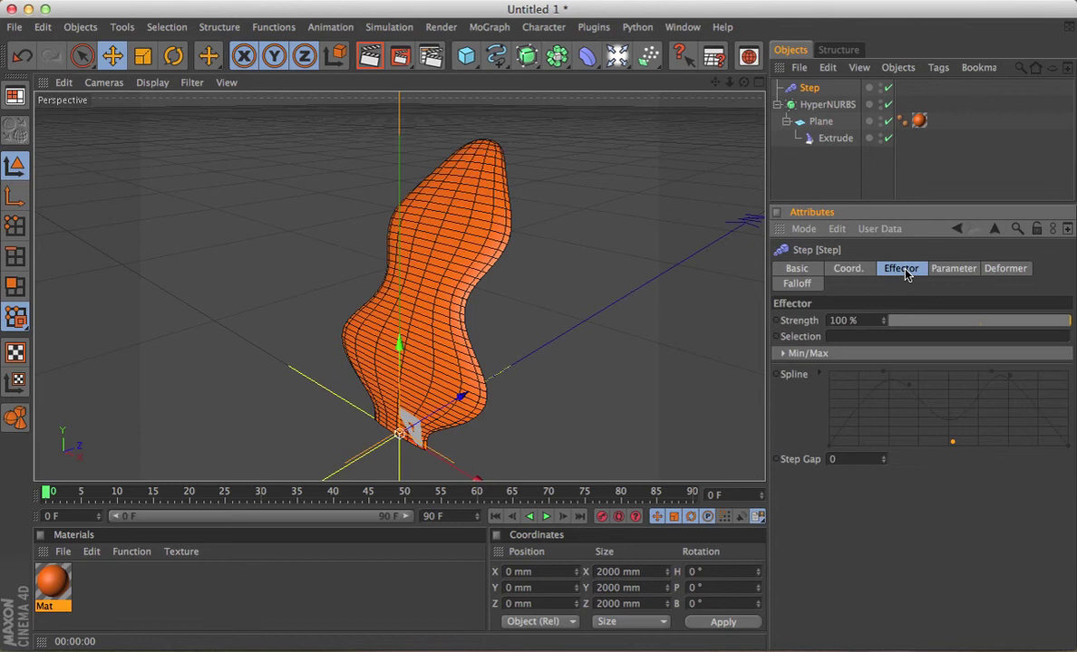
Try a bank rotation on the Extrude, then reset R.B to 0°
{"action": "left_click", "coordinate": [835, 138]}
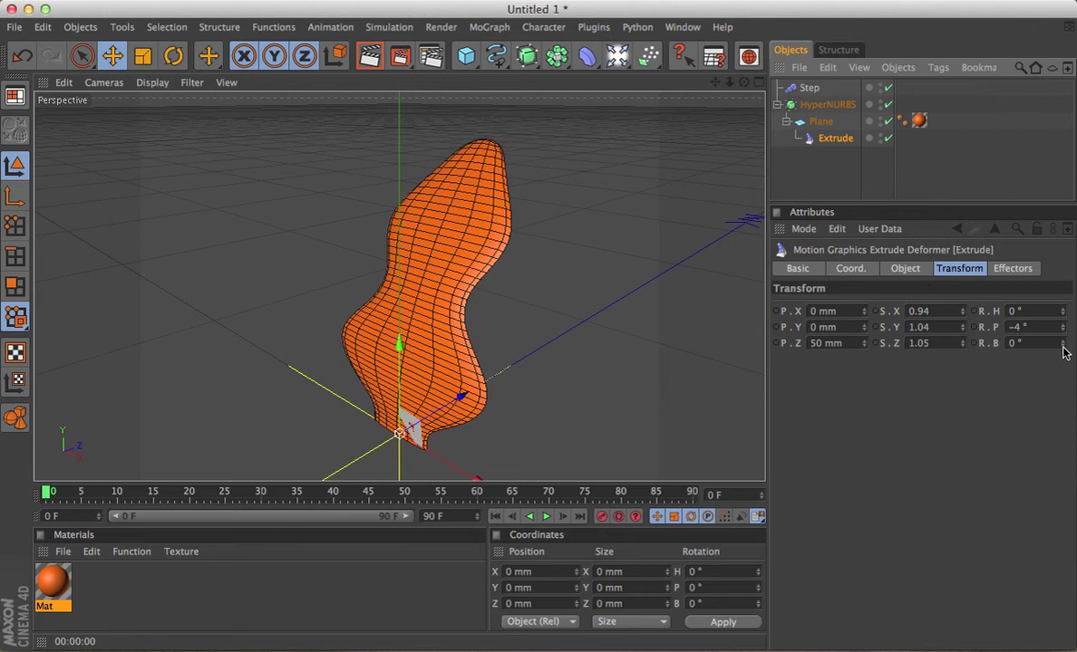
{"action": "mouse_move", "coordinate": [1062, 345]}
{"action": "left_mouse_down"}
{"action": "mouse_move", "coordinate": [1062, 319]}
{"action": "mouse_move", "coordinate": [1062, 358]}
{"action": "mouse_move", "coordinate": [1065, 342]}
{"action": "left_mouse_up"}
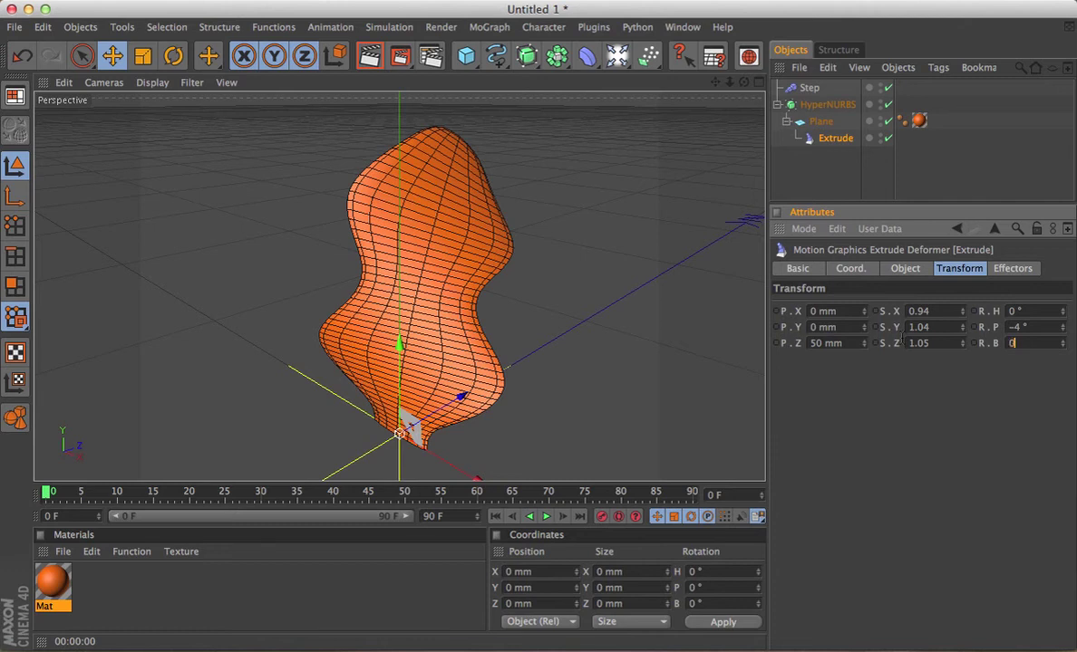
{"action": "key", "text": "Return"}
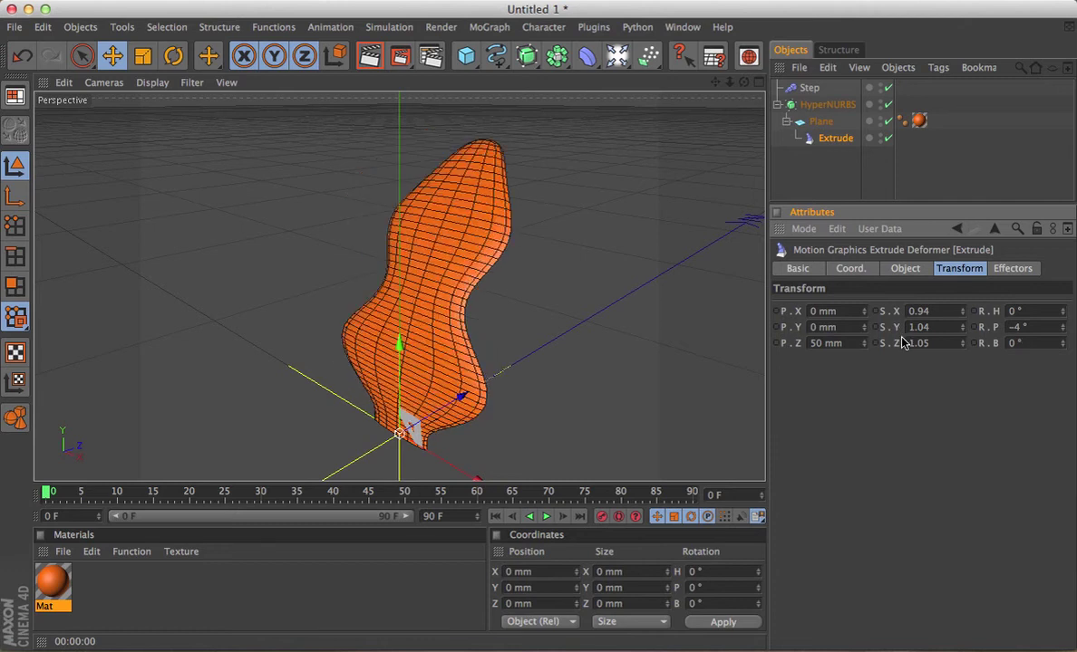
Lower the Extrude's step count, then set P.Z to 106 mm and pitch to -15° per step
{"action": "left_click", "coordinate": [904, 270]}
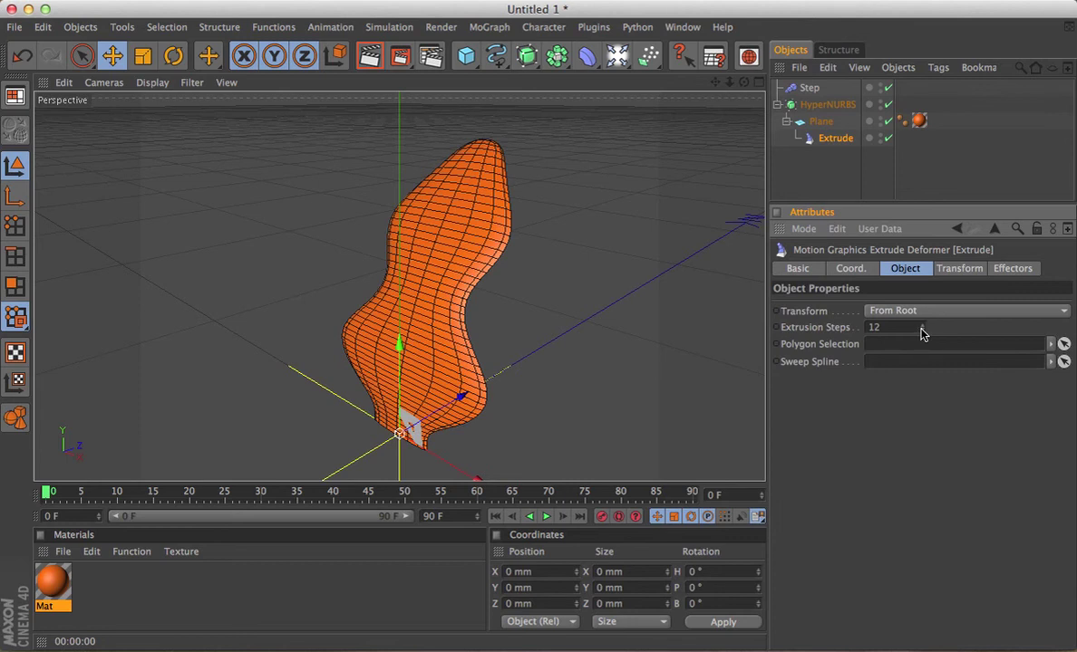
{"action": "mouse_move", "coordinate": [922, 329]}
{"action": "left_mouse_down"}
{"action": "mouse_move", "coordinate": [921, 345]}
{"action": "mouse_move", "coordinate": [921, 317]}
{"action": "mouse_move", "coordinate": [921, 331]}
{"action": "left_mouse_up"}
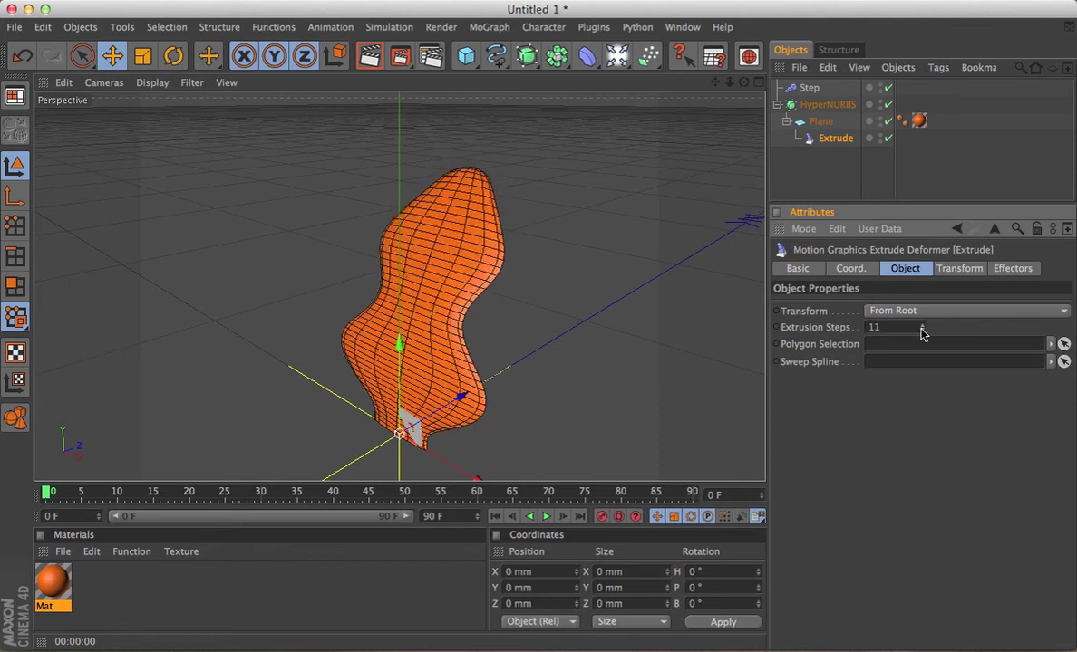
{"action": "left_click", "coordinate": [947, 271]}
{"action": "left_click", "coordinate": [863, 346]}
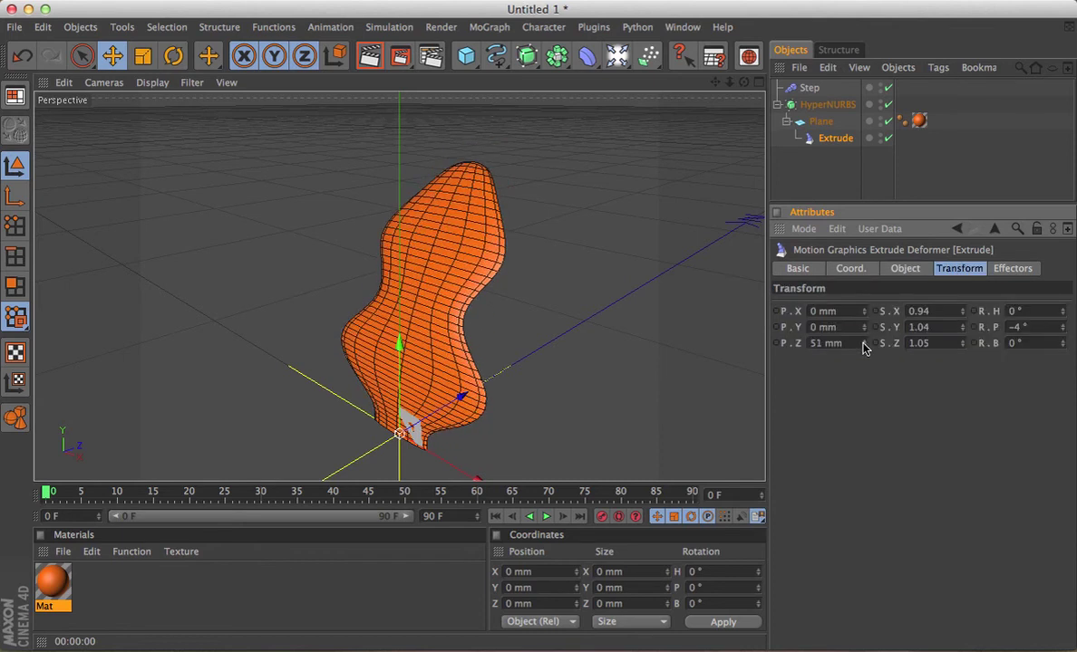
{"action": "mouse_move", "coordinate": [863, 349]}
{"action": "left_mouse_down"}
{"action": "mouse_move", "coordinate": [864, 298]}
{"action": "mouse_move", "coordinate": [864, 349]}
{"action": "left_mouse_up"}
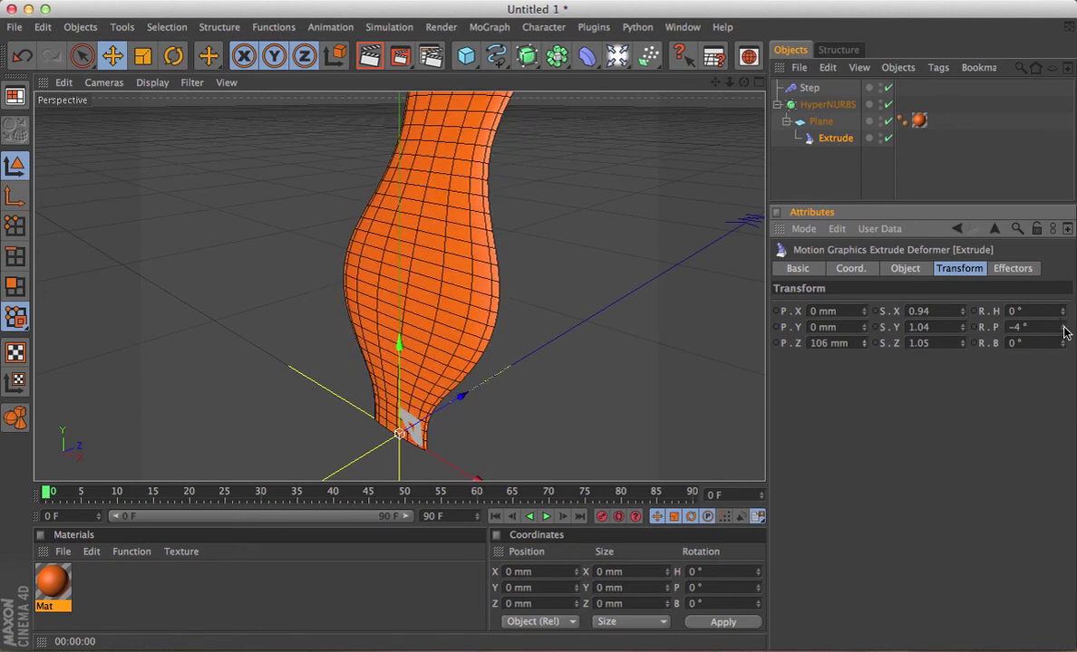
{"action": "mouse_move", "coordinate": [1062, 327]}
{"action": "left_mouse_down"}
{"action": "mouse_move", "coordinate": [1062, 381]}
{"action": "mouse_move", "coordinate": [1064, 333]}
{"action": "left_mouse_up"}
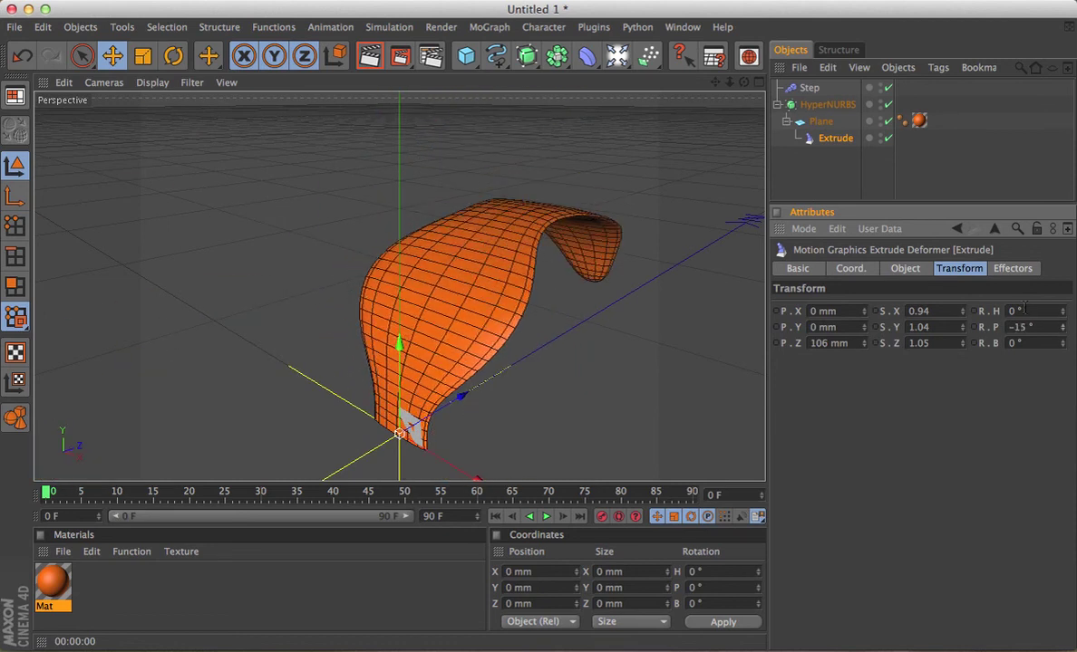
Set the Extrude's Extrusion Steps to 8
{"action": "left_click", "coordinate": [906, 268]}
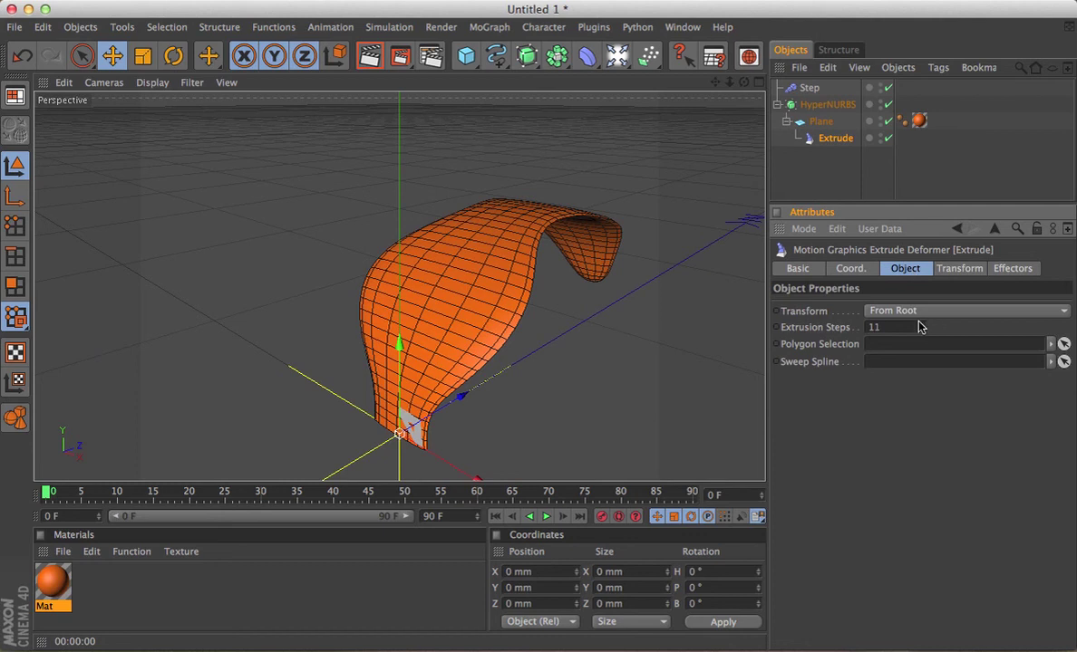
{"action": "mouse_move", "coordinate": [921, 327]}
{"action": "left_mouse_down"}
{"action": "mouse_move", "coordinate": [921, 318]}
{"action": "mouse_move", "coordinate": [921, 332]}
{"action": "left_mouse_up"}
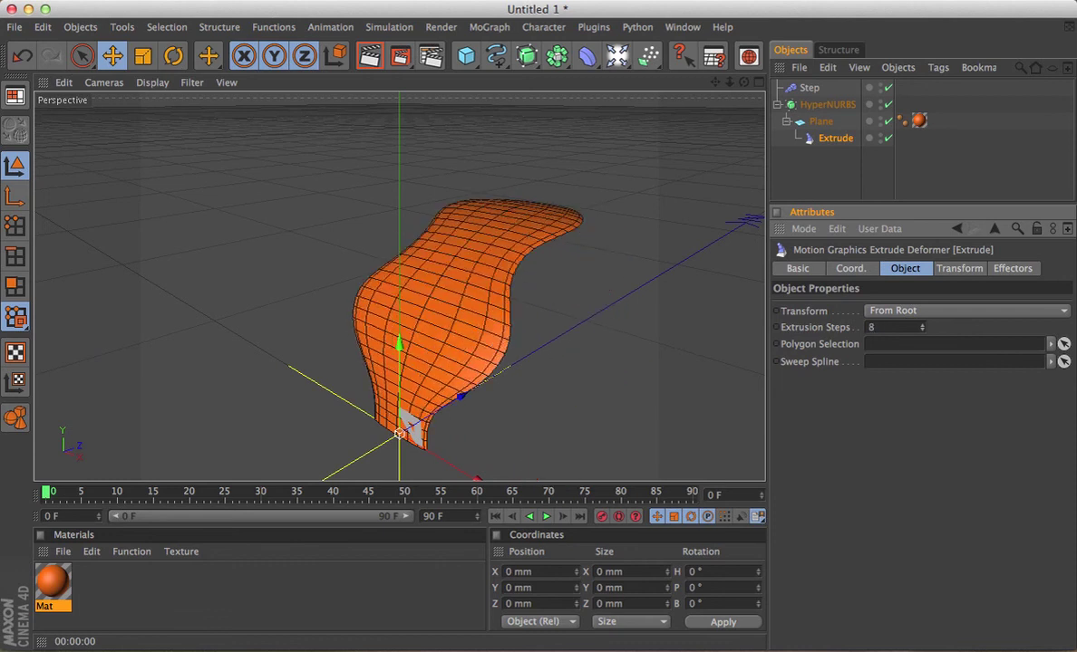
{"action": "left_click", "coordinate": [959, 270]}
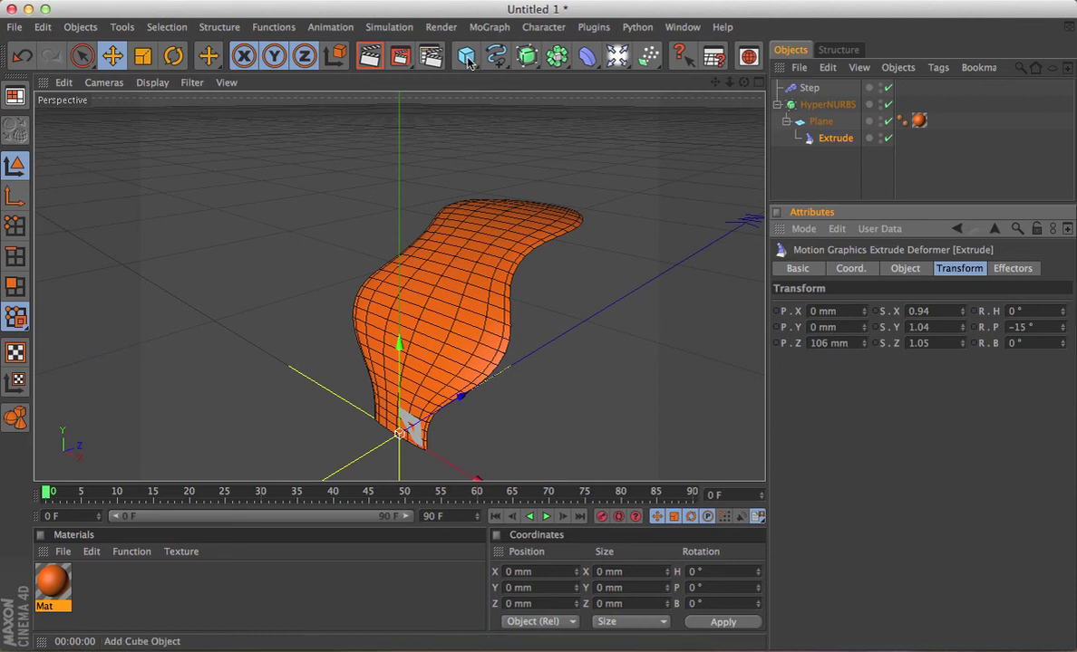
Add a Platonic with a 100 mm radius and parent it under the Plane
{"action": "left_click_drag", "start_coordinate": [470, 60], "coordinate": [703, 134]}
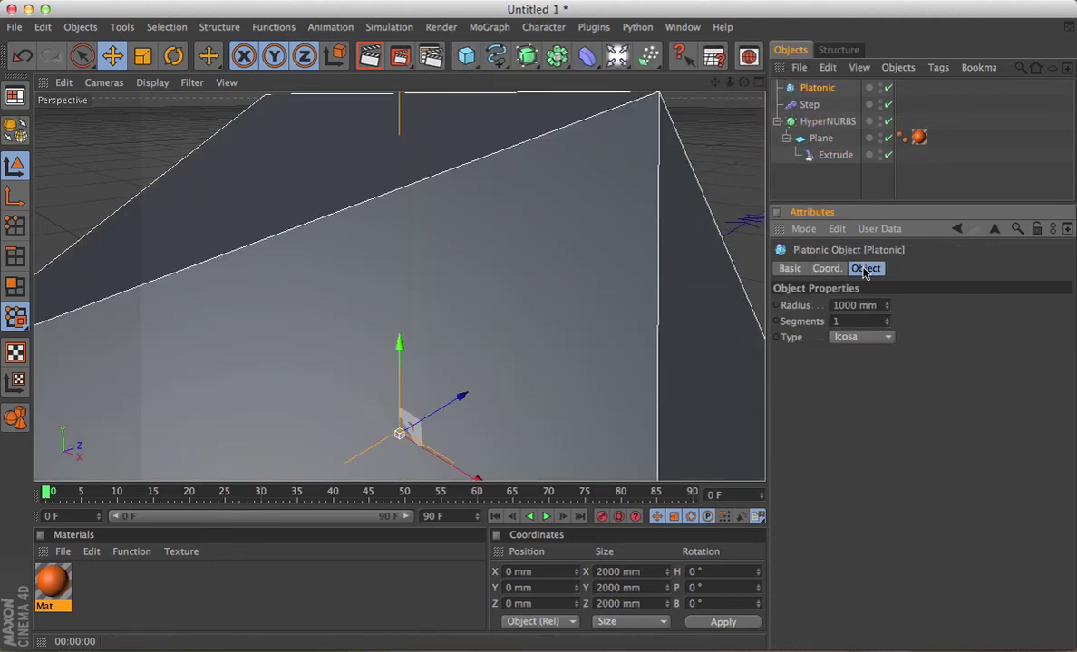
{"action": "left_click", "coordinate": [845, 304]}
{"action": "type", "text": "100"}
{"action": "key", "text": "Return"}
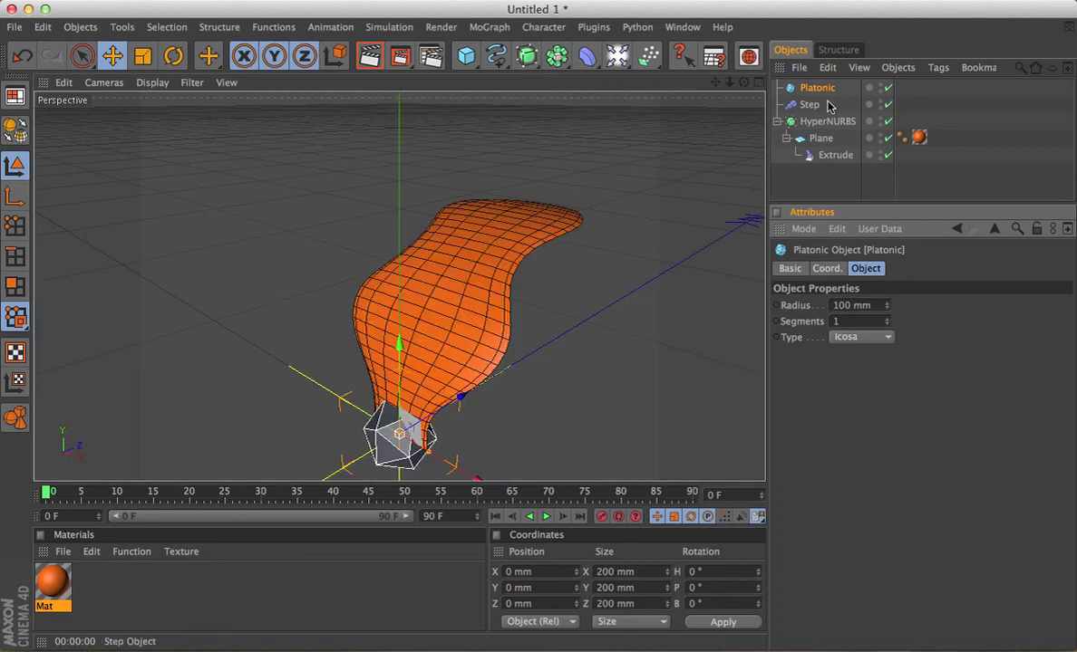
{"action": "left_click_drag", "start_coordinate": [810, 91], "coordinate": [821, 139]}
Frame the scene and move the Platonic directly under HyperNURBS
{"action": "key", "text": "h"}
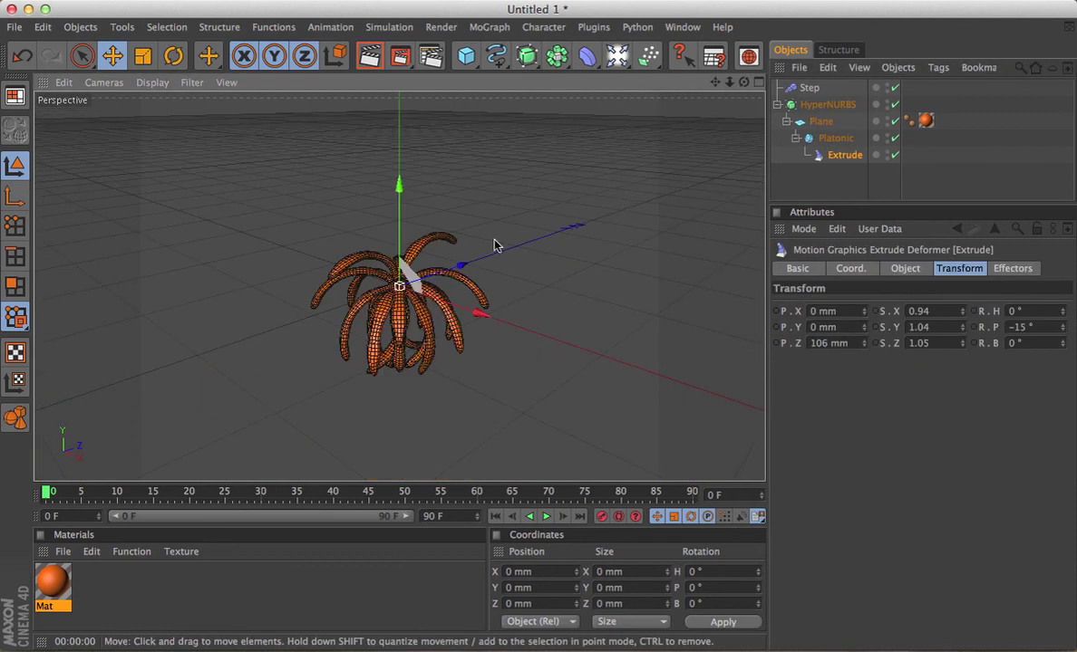
{"action": "scroll", "coordinate": [399, 286], "scroll_direction": "up", "scroll_amount": 5}
{"action": "scroll", "coordinate": [399, 286], "scroll_direction": "down", "scroll_amount": 2}
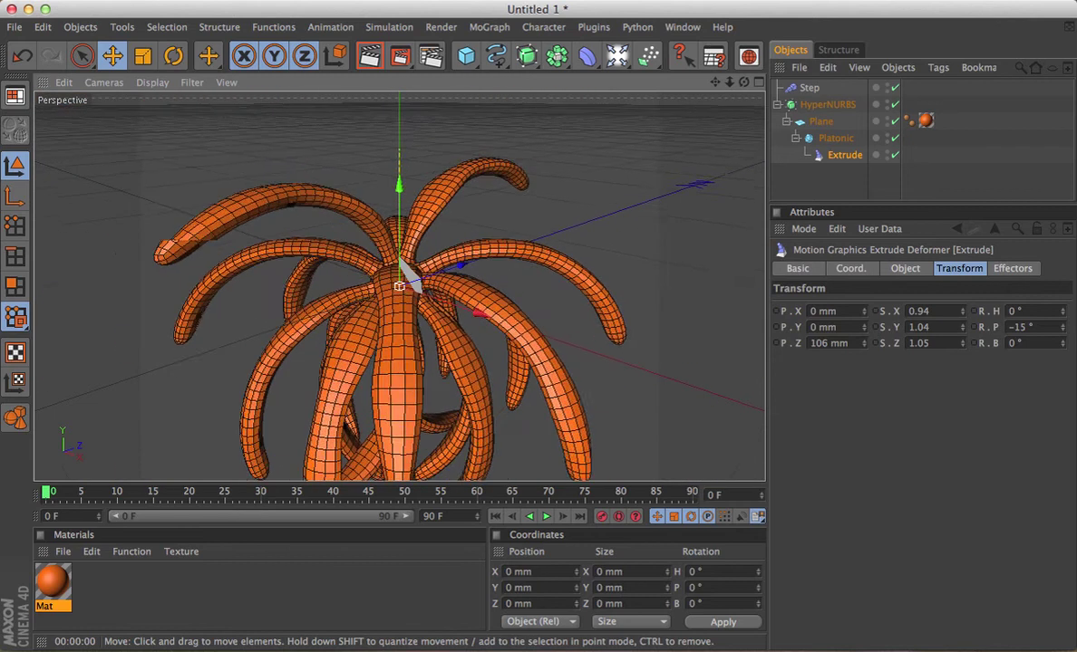
{"action": "scroll", "coordinate": [398, 286], "scroll_direction": "up", "scroll_amount": 1}
{"action": "scroll", "coordinate": [496, 245], "scroll_direction": "down", "scroll_amount": 1}
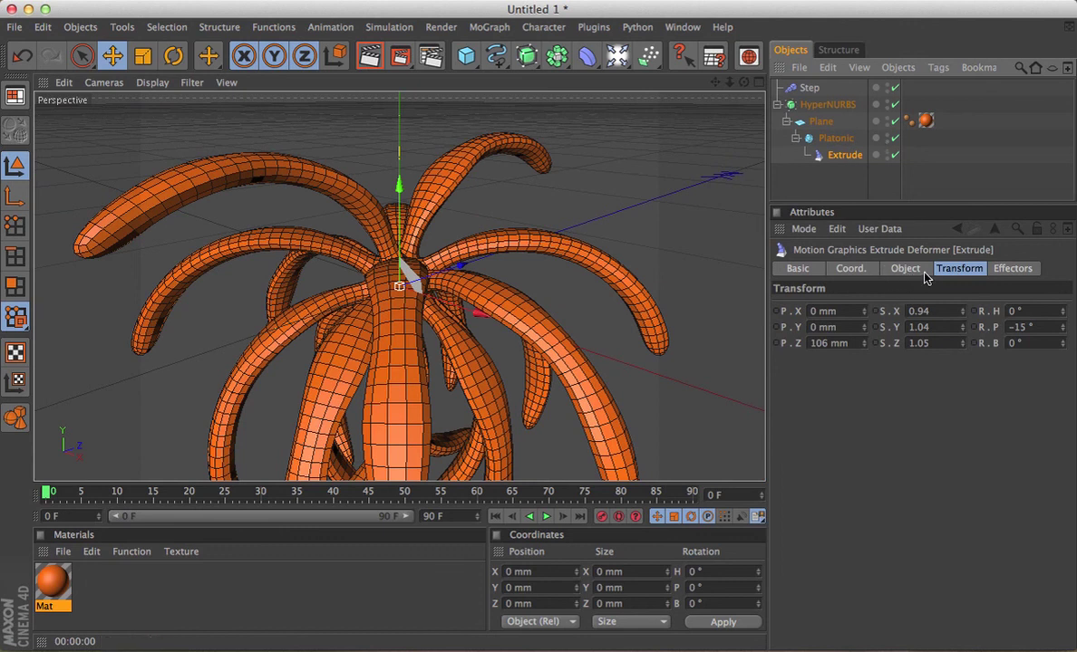
{"action": "left_click_drag", "start_coordinate": [834, 137], "coordinate": [825, 105]}
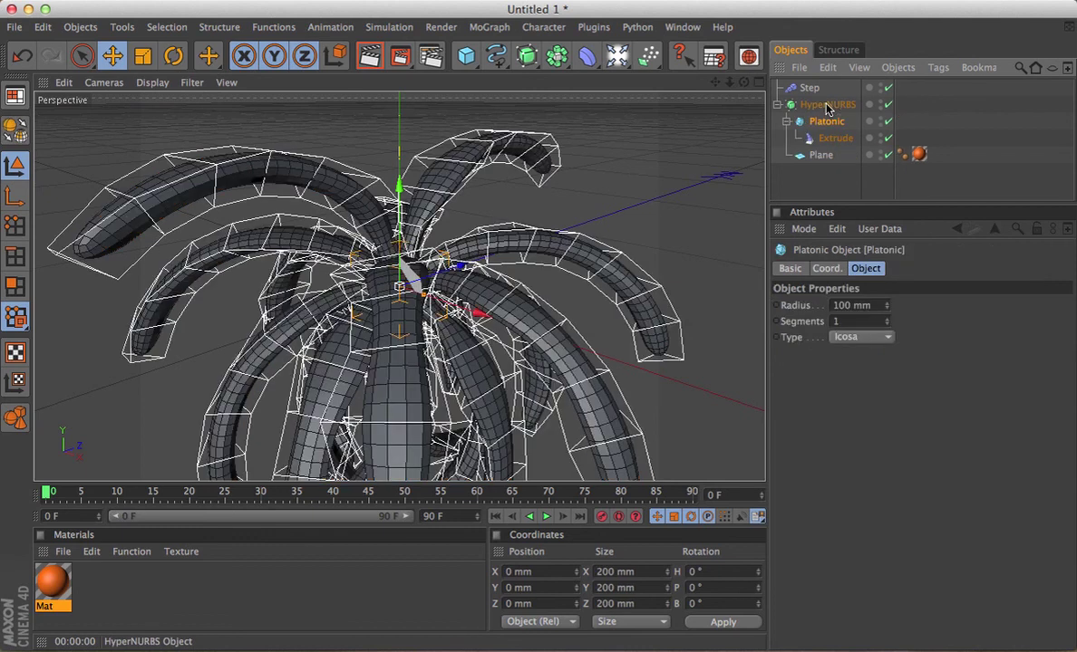
Transfer the Mat material tag from the Plane to the Platonic, then delete the Plane
{"action": "left_click", "coordinate": [820, 156]}
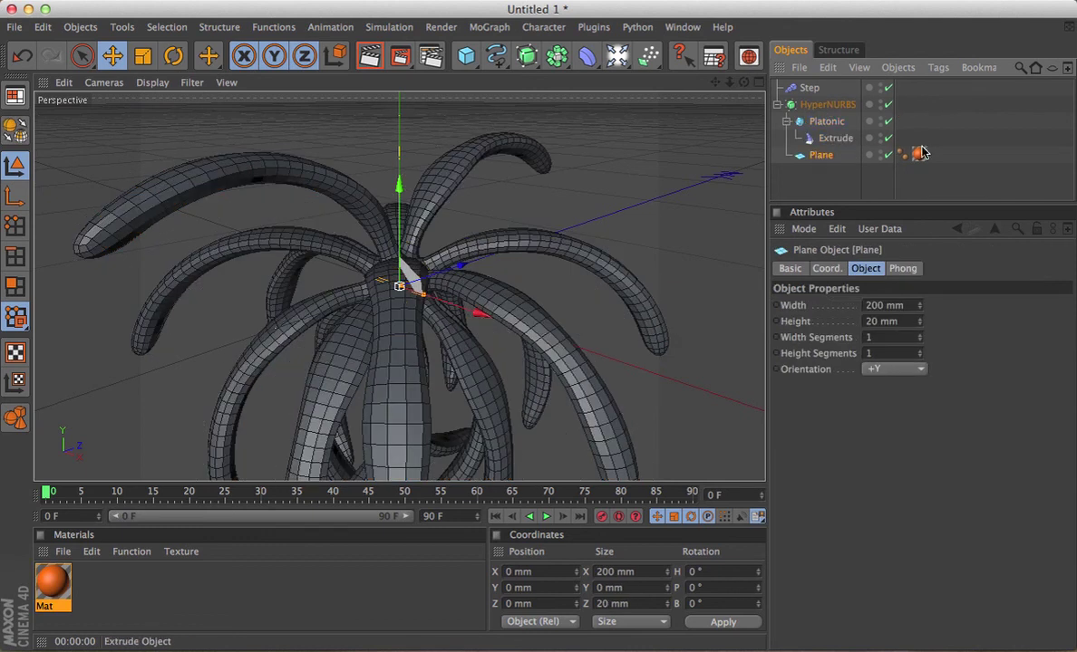
{"action": "left_click_drag", "start_coordinate": [918, 154], "coordinate": [904, 121]}
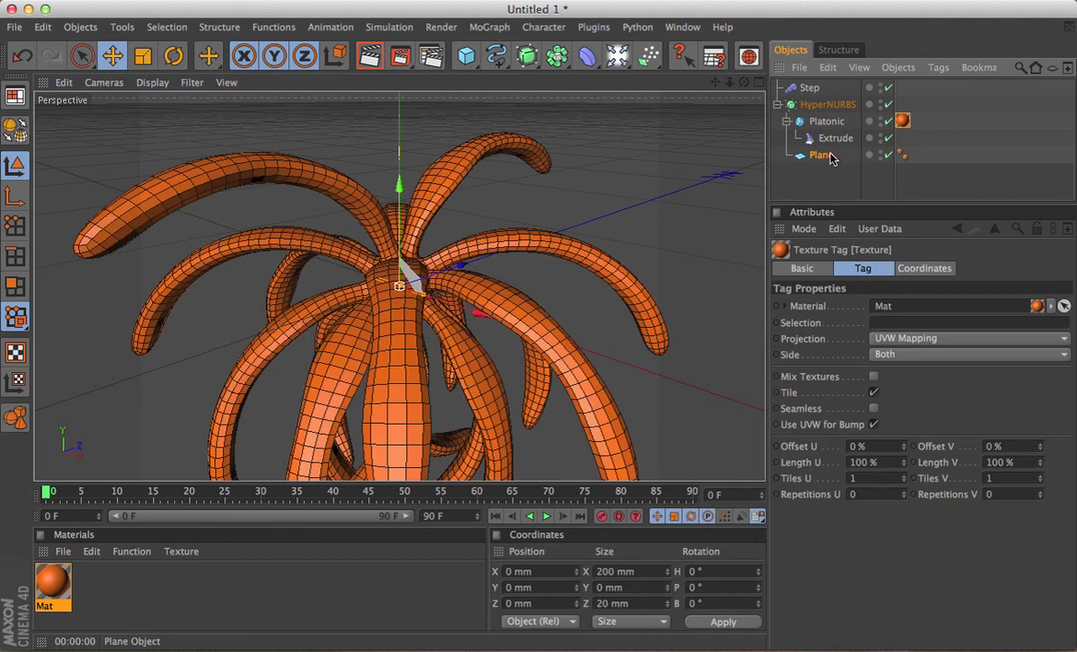
{"action": "left_click", "coordinate": [820, 155]}
{"action": "key", "text": "Delete"}
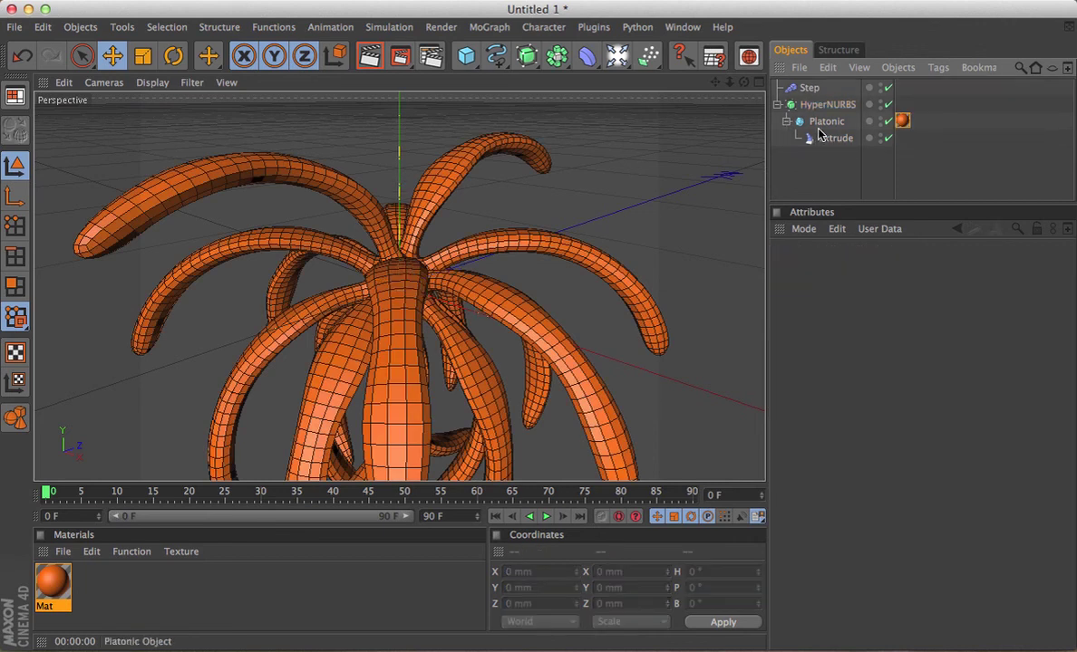
Nudge the Extrude's pitch, set Extrusion Steps to 7, and render a viewport preview
{"action": "left_click", "coordinate": [835, 138]}
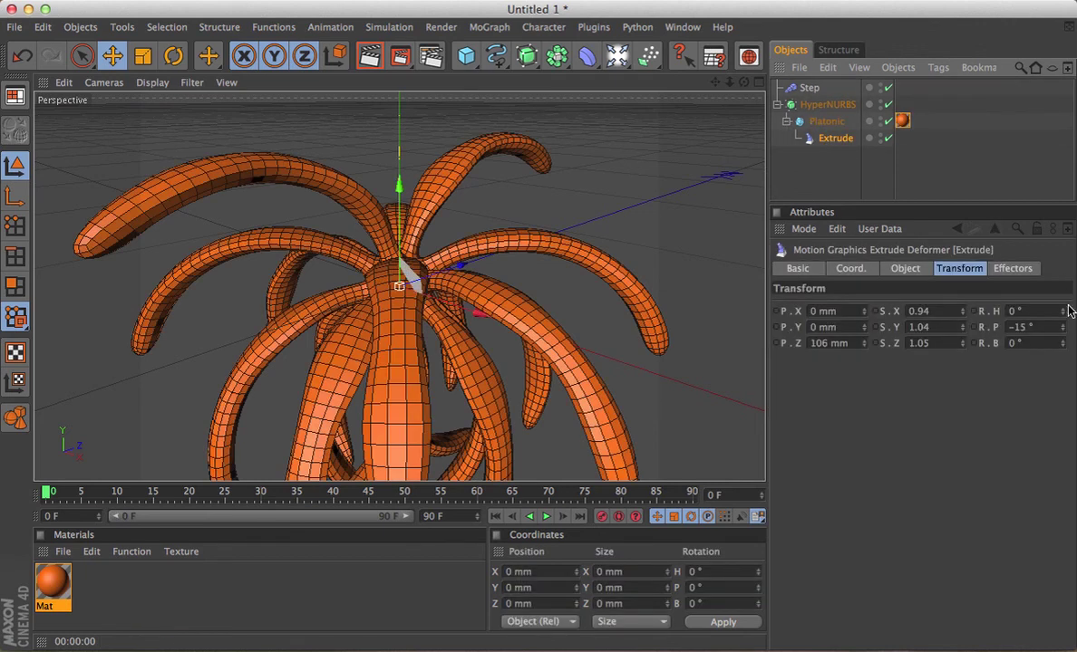
{"action": "mouse_move", "coordinate": [1062, 327]}
{"action": "left_mouse_down"}
{"action": "mouse_move", "coordinate": [1062, 299]}
{"action": "mouse_move", "coordinate": [1062, 349]}
{"action": "mouse_move", "coordinate": [1064, 332]}
{"action": "left_mouse_up"}
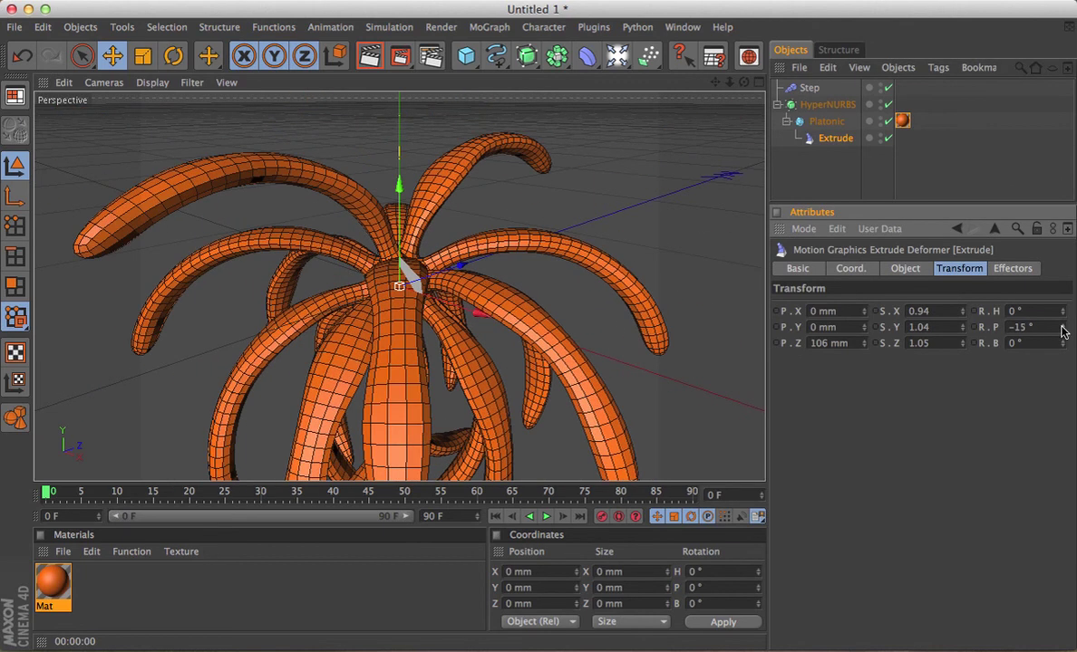
{"action": "left_click", "coordinate": [905, 268]}
{"action": "left_click", "coordinate": [922, 330]}
{"action": "mouse_move", "coordinate": [922, 330]}
{"action": "left_mouse_down"}
{"action": "mouse_move", "coordinate": [921, 345]}
{"action": "mouse_move", "coordinate": [922, 308]}
{"action": "mouse_move", "coordinate": [922, 342]}
{"action": "mouse_move", "coordinate": [922, 325]}
{"action": "left_mouse_up"}
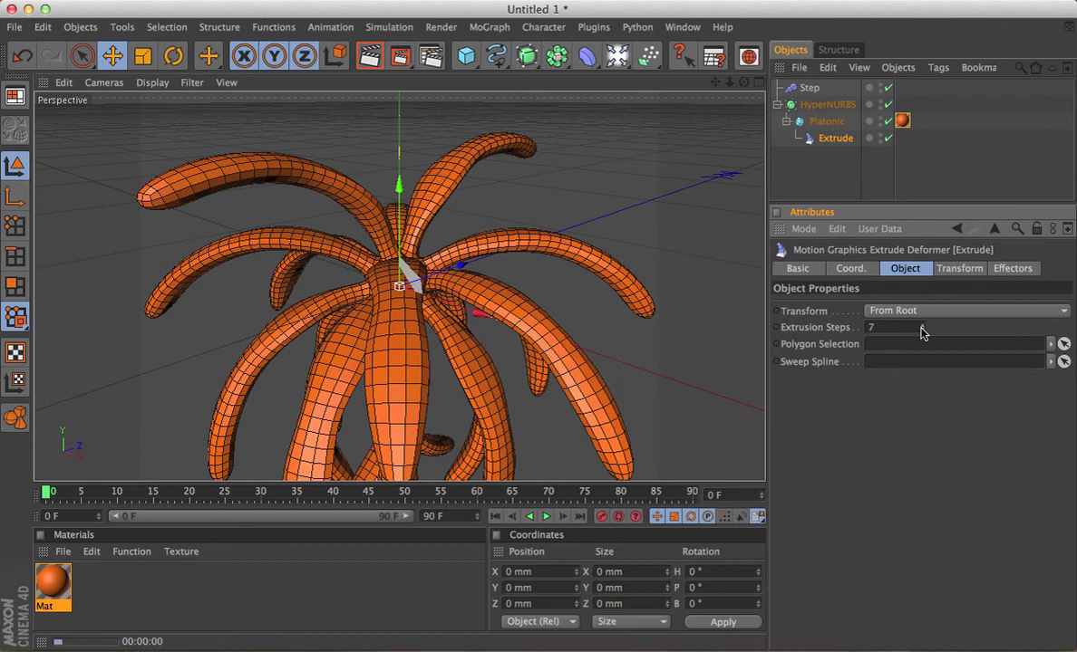
{"action": "key", "text": "ctrl+r"}
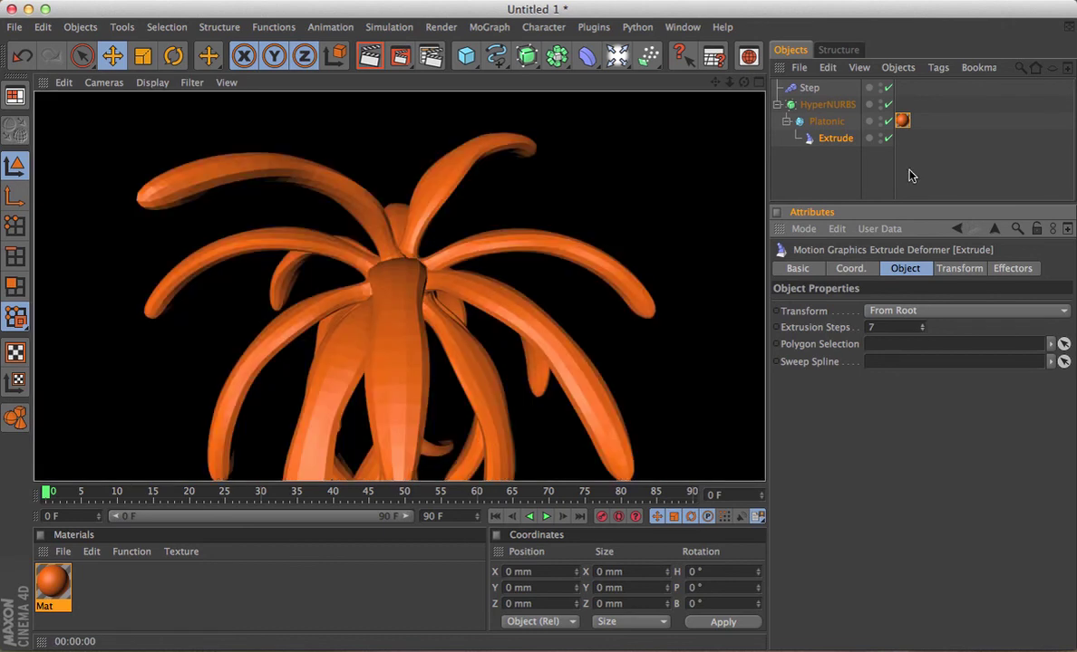
Add a Phong tag to the Platonic, deselect everything, and render a viewport preview
{"action": "left_click", "coordinate": [827, 122]}
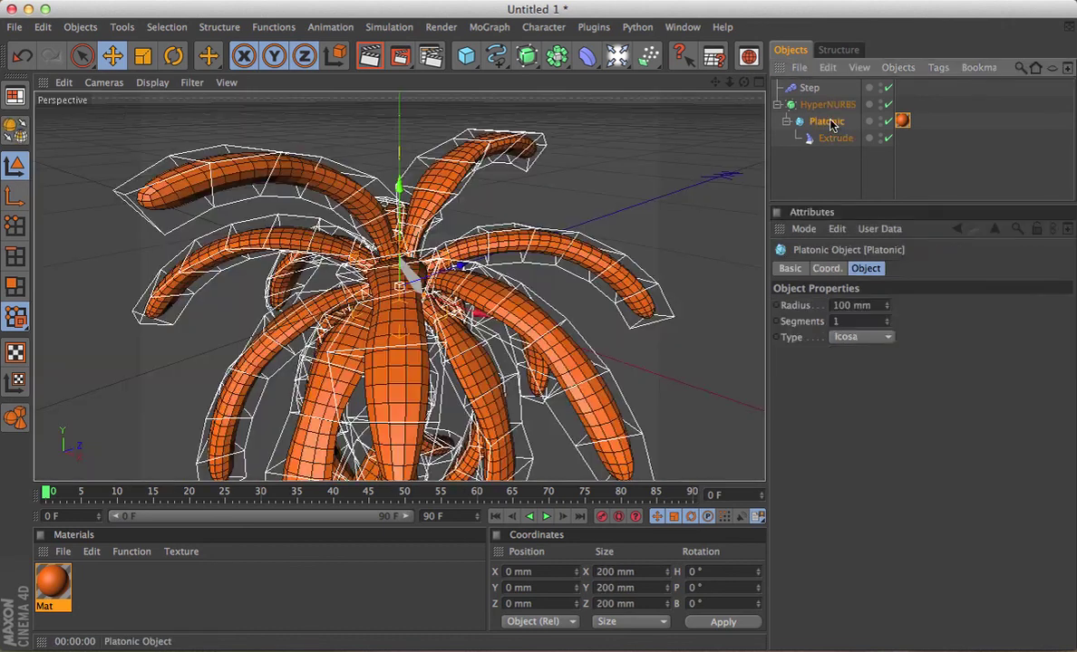
{"action": "right_click", "coordinate": [830, 125]}
{"action": "mouse_move", "coordinate": [878, 92]}
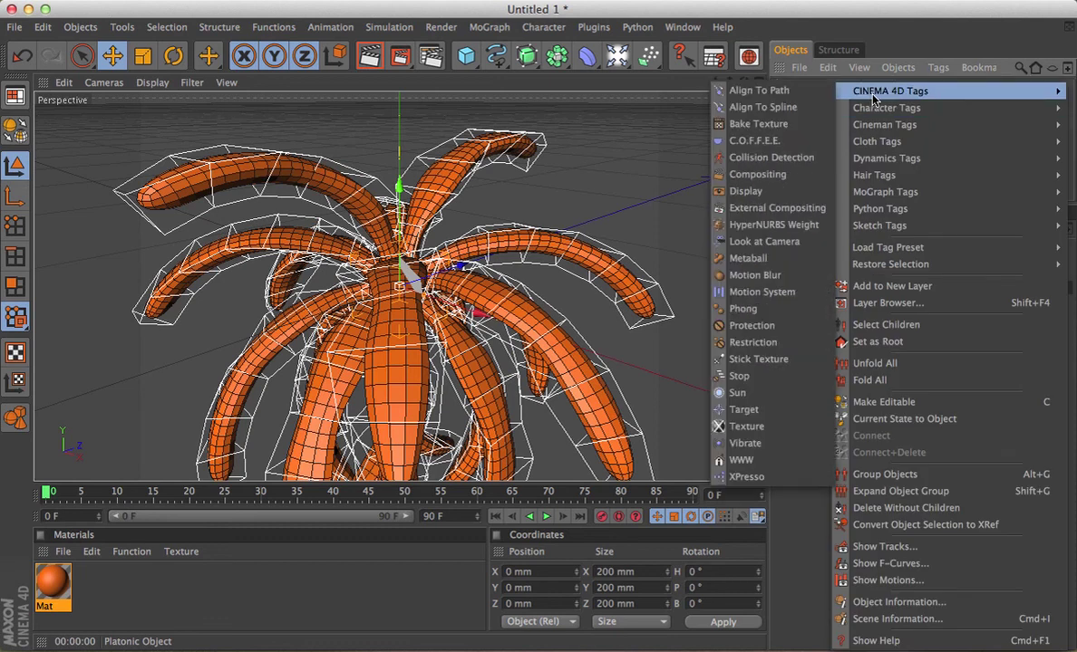
{"action": "key", "text": "Escape"}
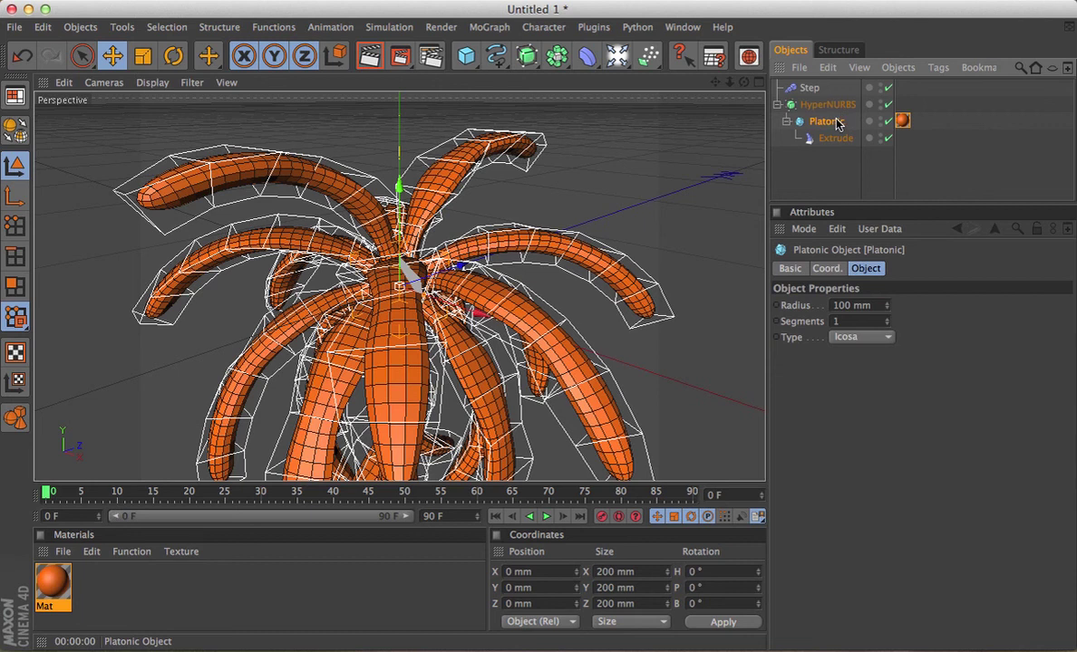
{"action": "right_click", "coordinate": [830, 126]}
{"action": "mouse_move", "coordinate": [865, 91]}
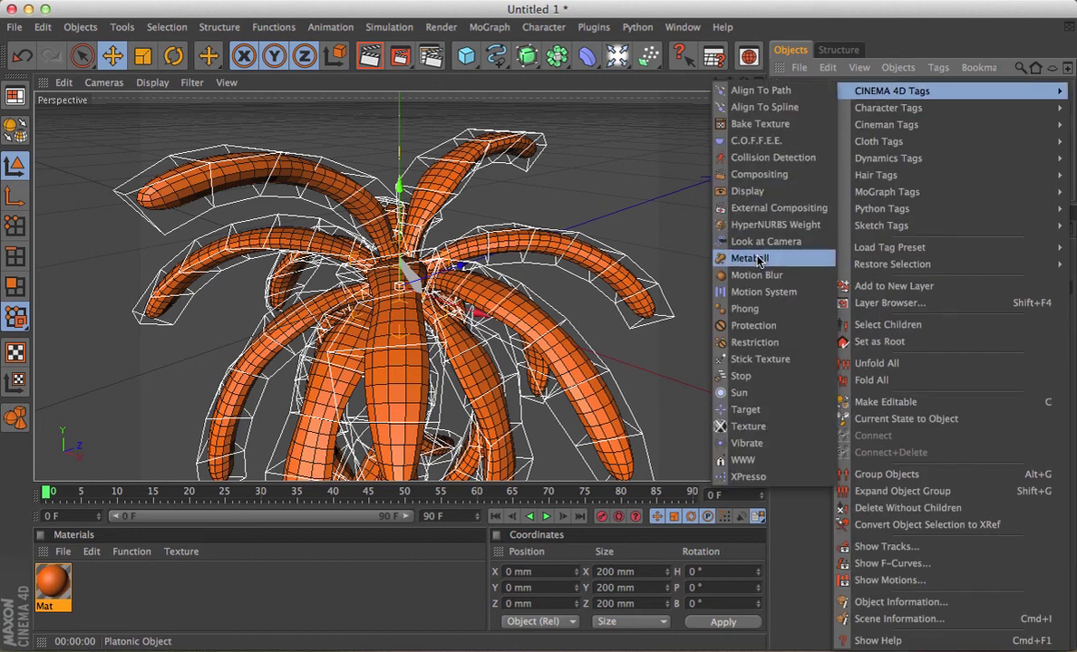
{"action": "left_click", "coordinate": [744, 309]}
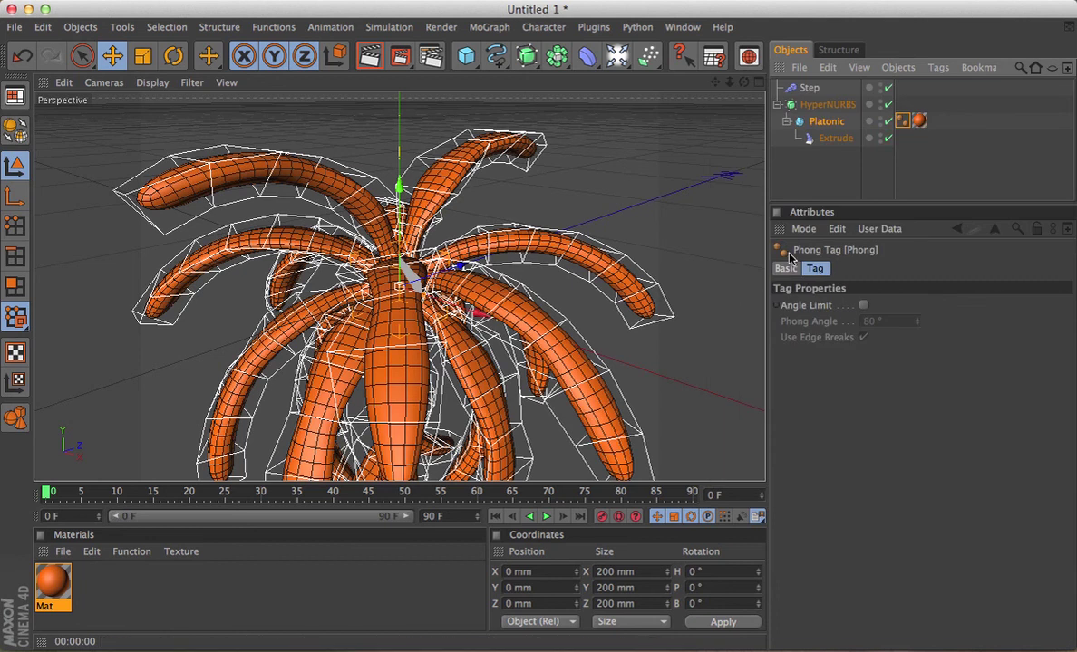
{"action": "left_click", "coordinate": [828, 187]}
{"action": "key", "text": "ctrl+r"}
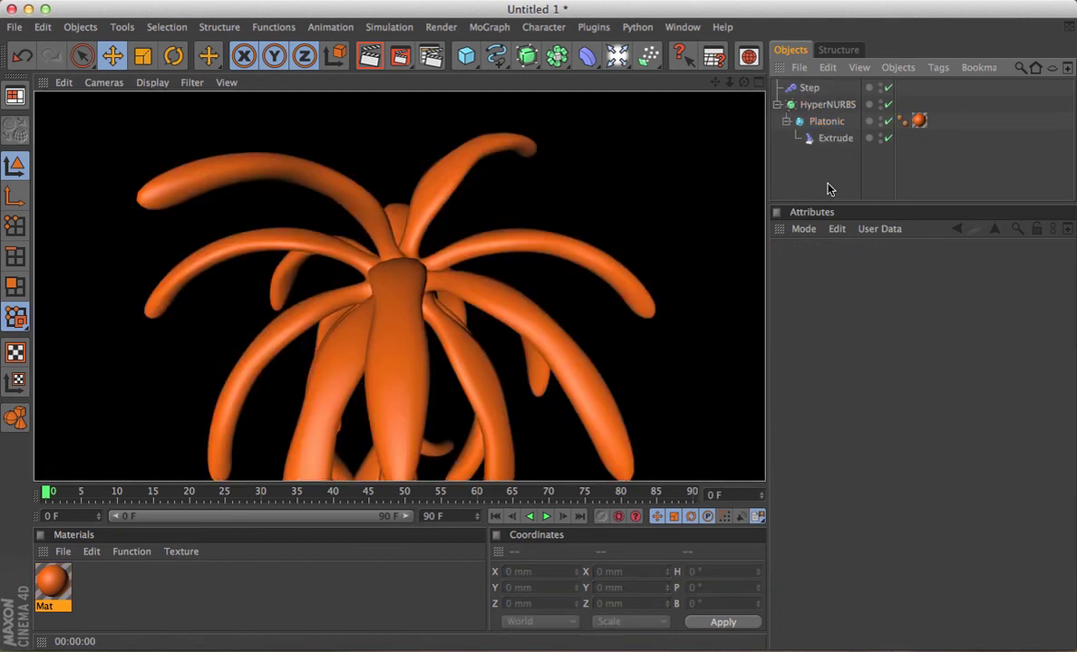